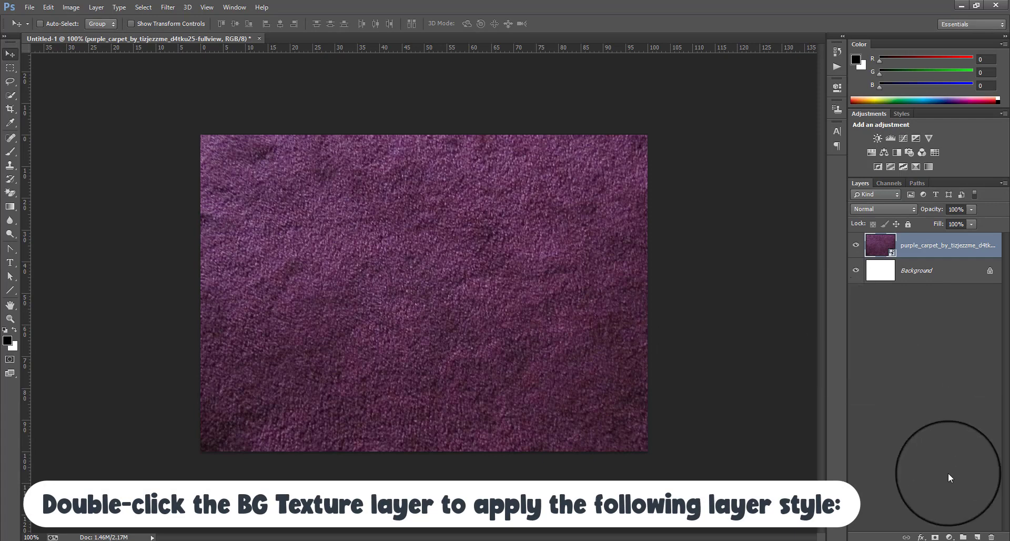
Step: Add a Color Overlay to the carpet texture layer with colour #7f89a0 and the Color blend mode
left_click(922, 536)
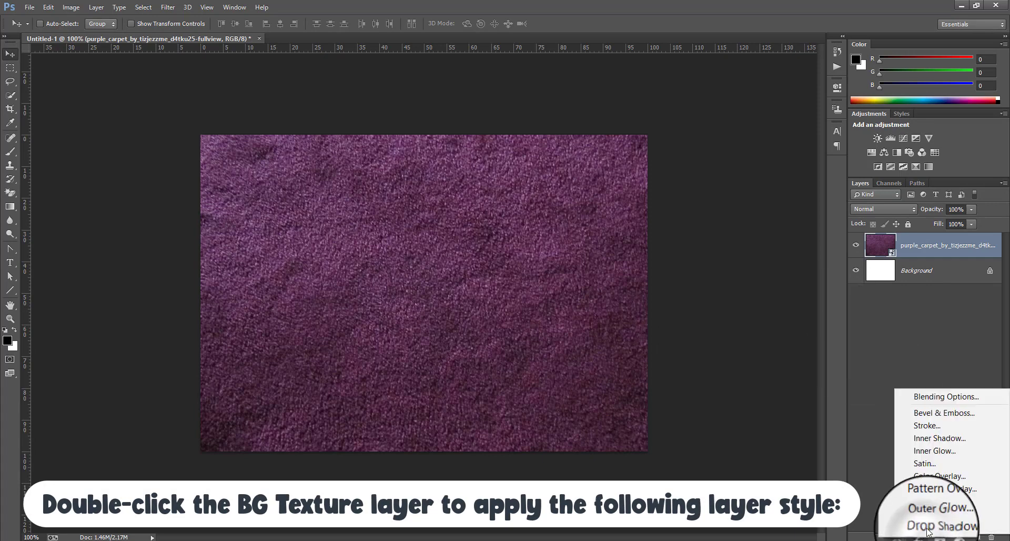
left_click(933, 475)
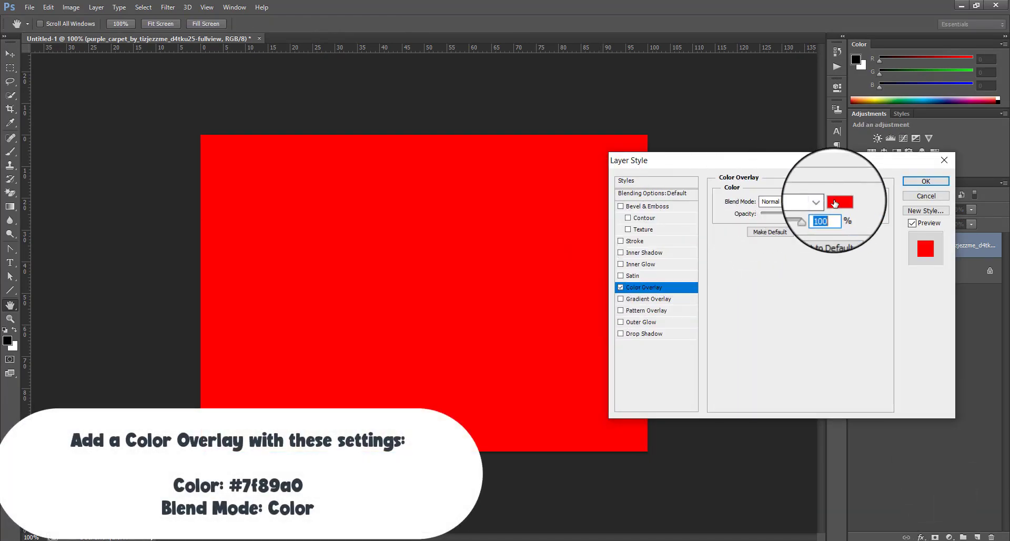
left_click(837, 201)
type("7f89a0")
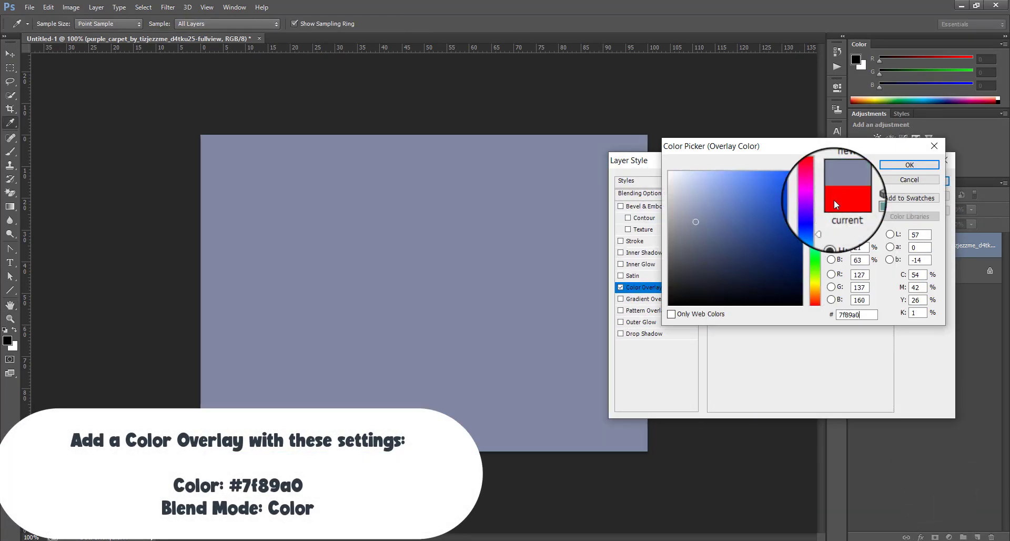
key("Return")
left_click(789, 201)
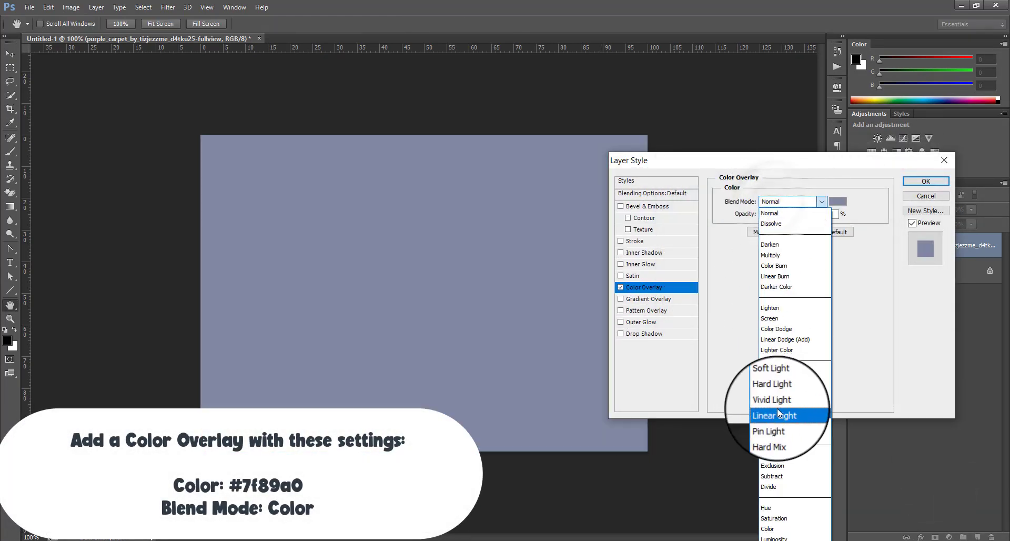
left_click(804, 531)
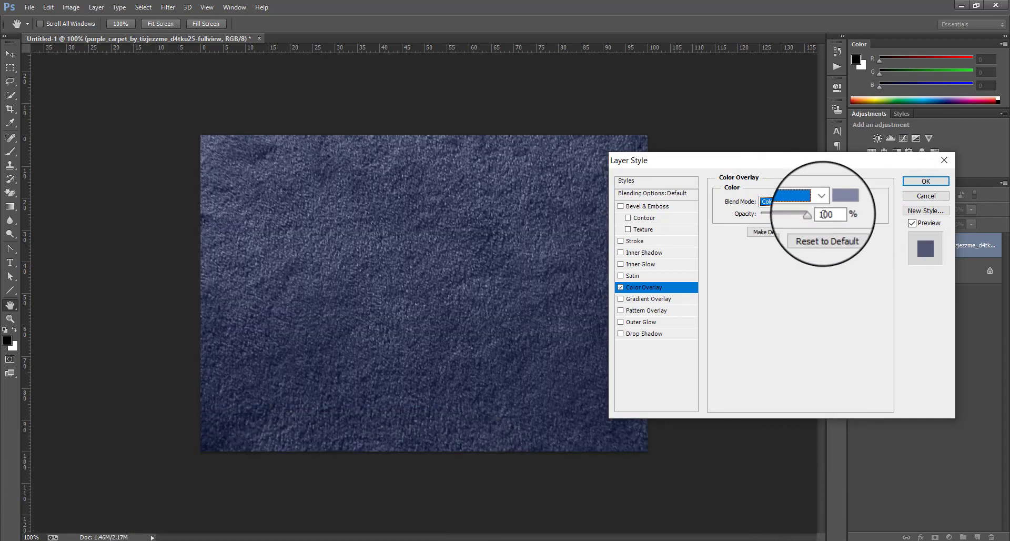
Step: Add a Gradient Overlay to the texture layer with Linear Burn blending, 18% opacity and Radial style
left_click(668, 298)
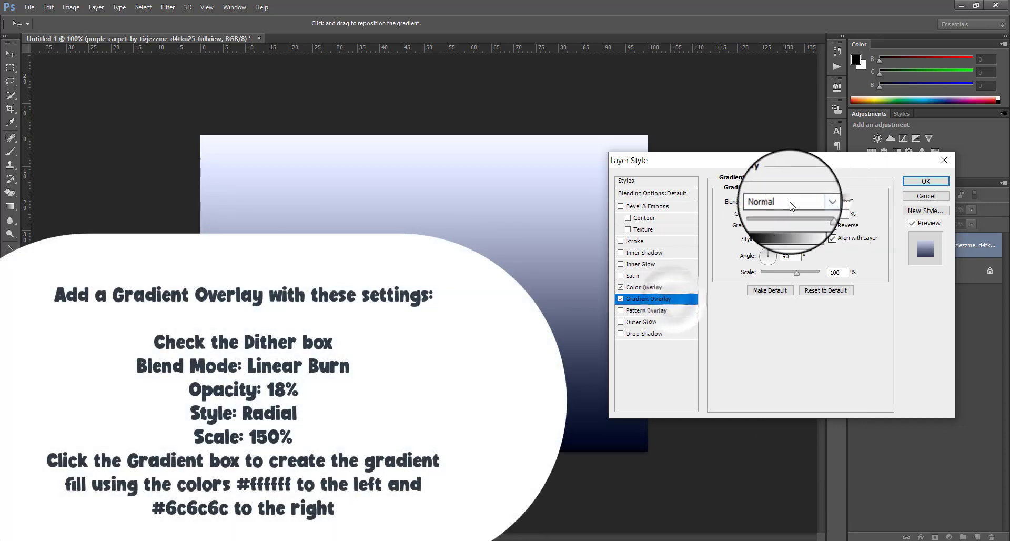
left_click(789, 202)
left_click(775, 262)
double_click(835, 214)
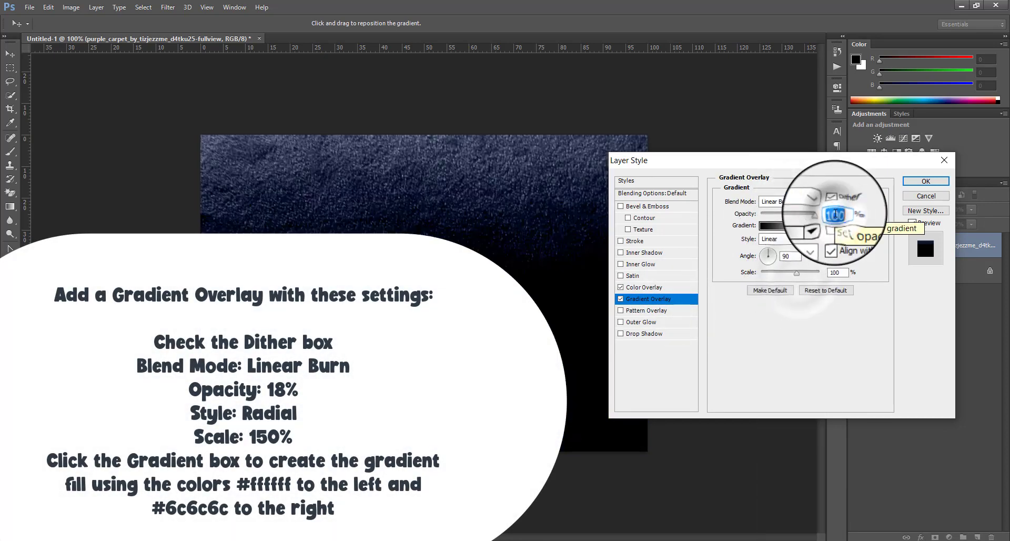
type("18")
left_click(805, 240)
left_click(800, 254)
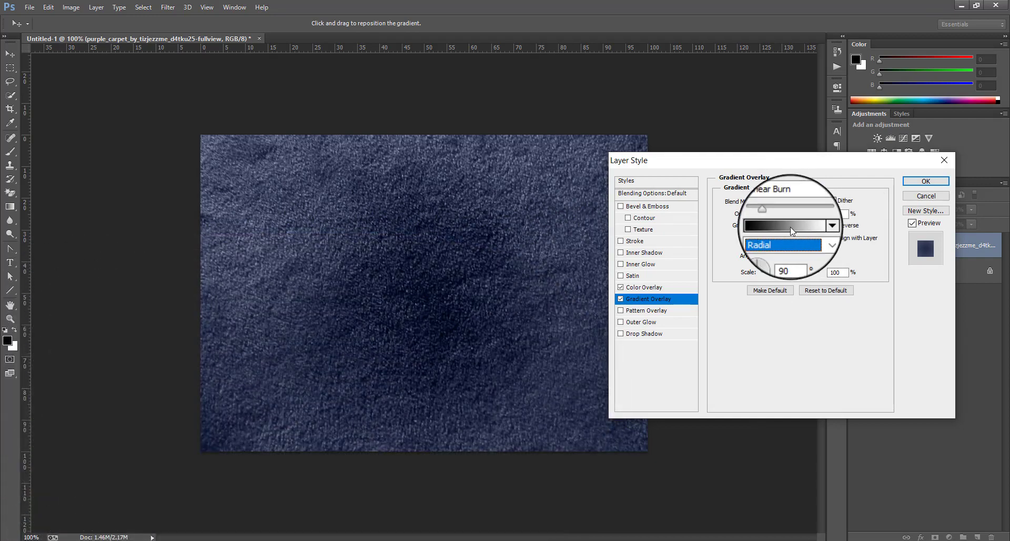
Step: Set the overlay gradient's start colour stop to #ffffff and its end colour stop to #6c6c6c
left_click(801, 225)
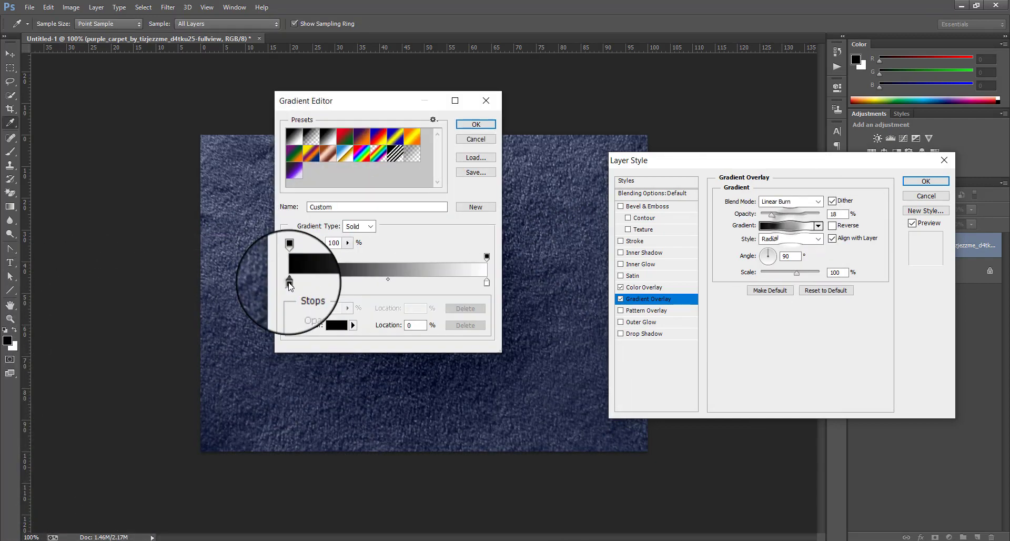
double_click(288, 283)
type("ffffff")
left_click(893, 169)
double_click(487, 284)
type("6b6b6b")
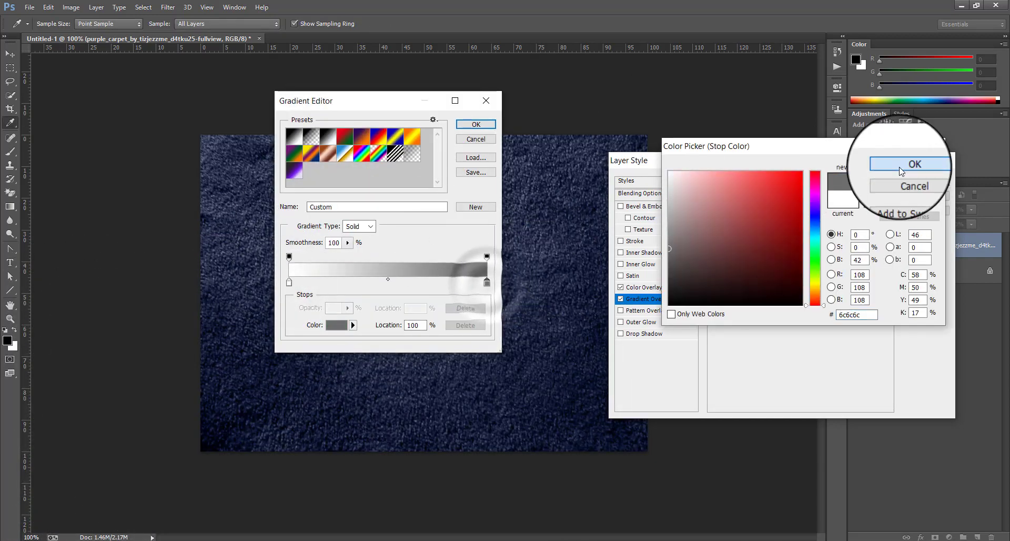
left_click(900, 167)
Step: Make the gradient's starting opacity stop transparent, set the overlay's scale to 150% and apply the layer style
left_click(288, 256)
left_click(346, 308)
left_click_drag(345, 318, 290, 321)
left_click(475, 124)
double_click(837, 272)
type("150")
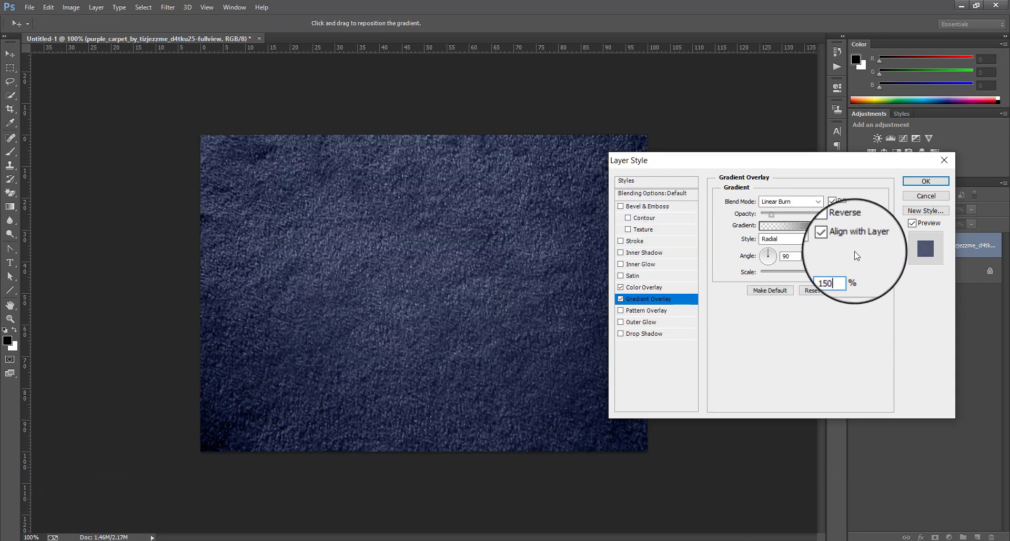
left_click(926, 181)
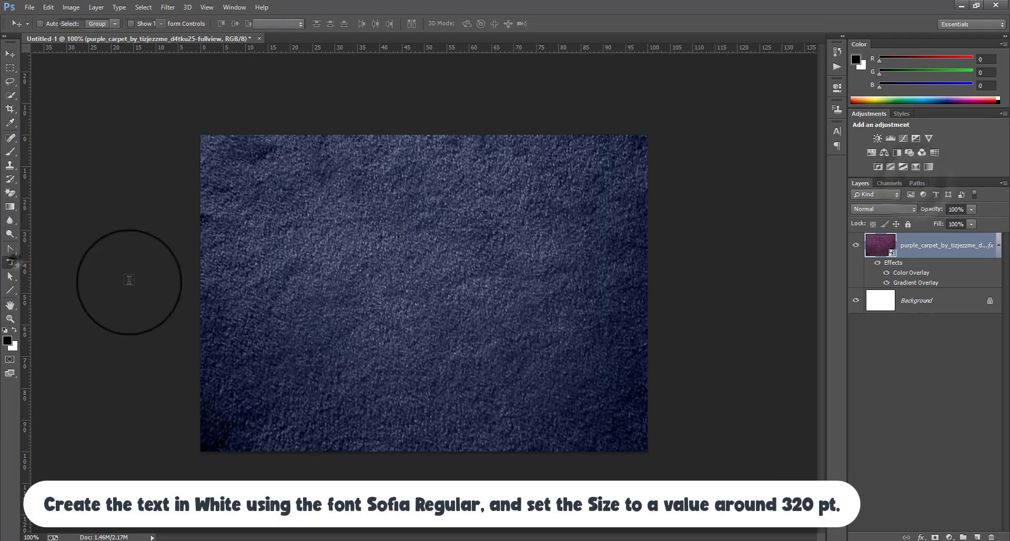
Step: Add the text "Lace" on the canvas in the Sofia font at a size of 320 px
left_click(294, 303)
type("Lace")
key("ctrl+a")
left_click(74, 23)
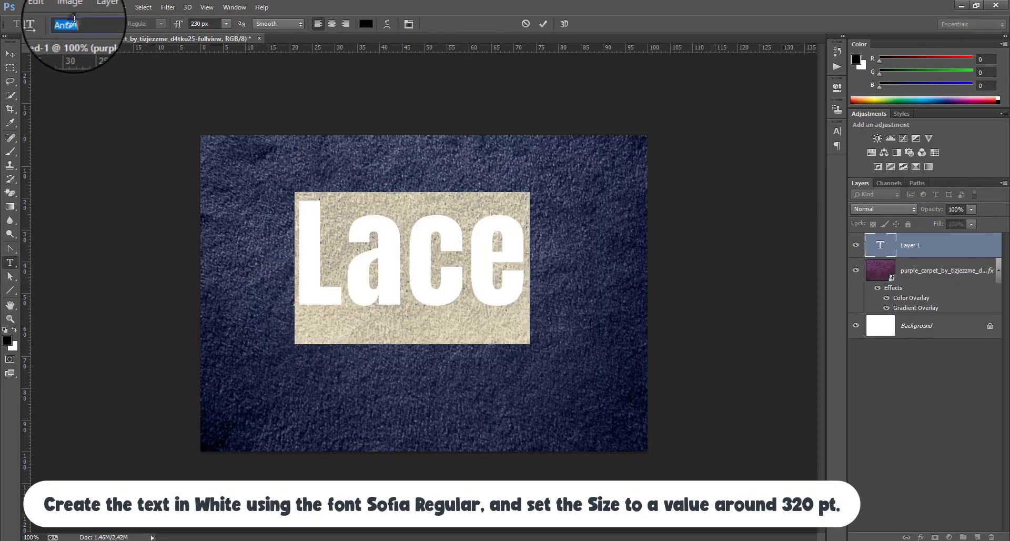
type("Sofia")
left_click(203, 24)
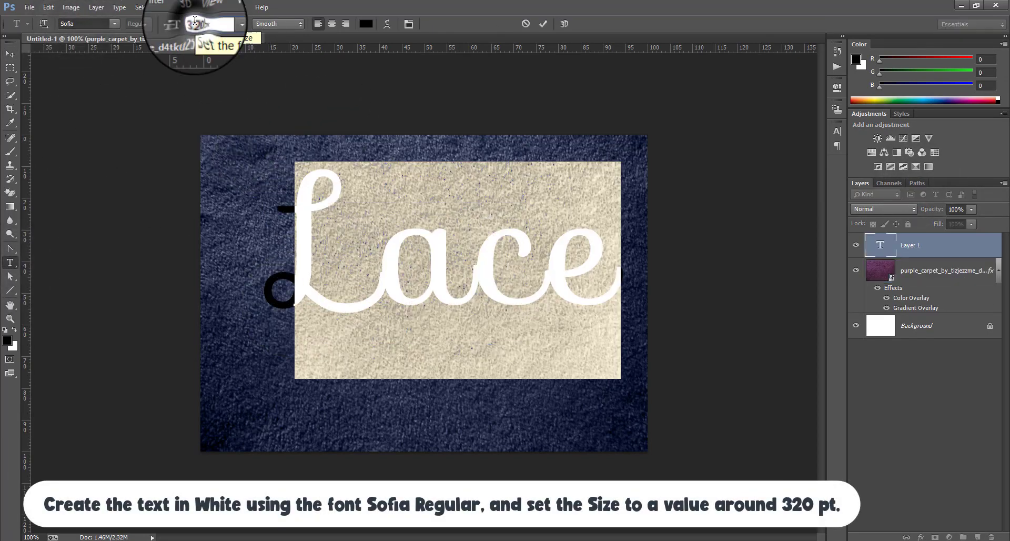
type("320")
key("Return")
Step: Change the colour of the Lace text to white and commit the text
left_click(366, 24)
left_click(717, 199)
left_click(902, 168)
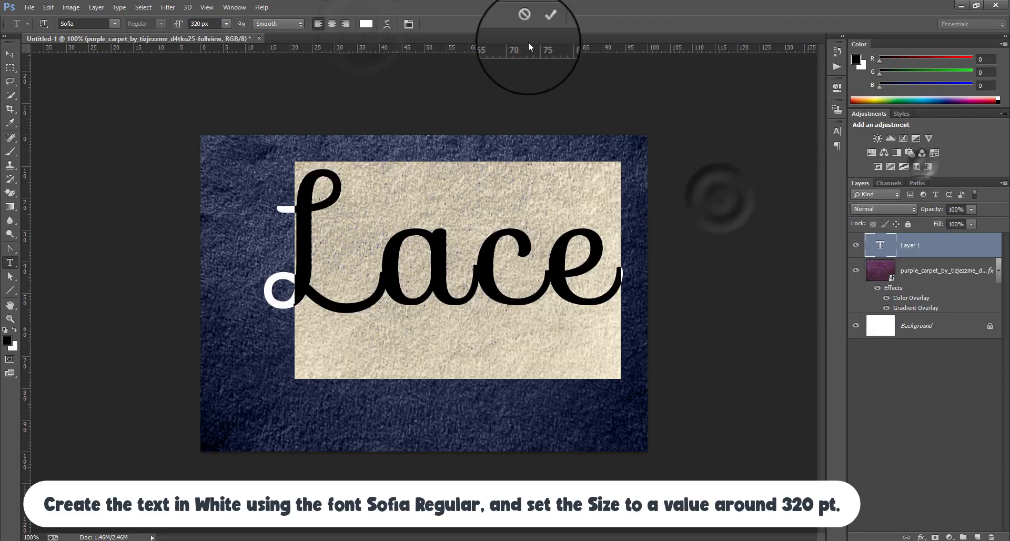
left_click(543, 23)
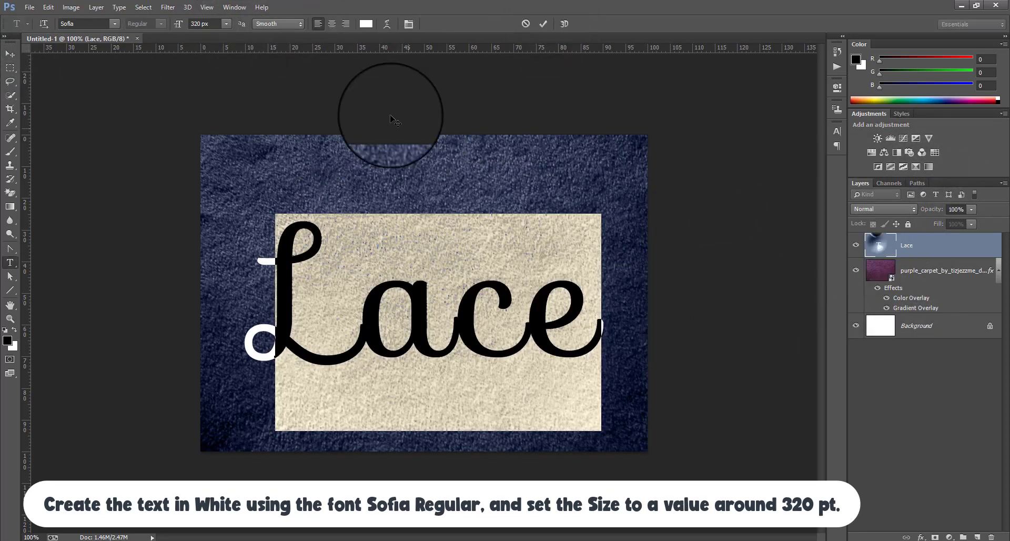
Step: Tighten the tracking of the Lace text to -20 and commit the change
left_click(411, 26)
left_click(791, 166)
key("shift+Down")
key("shift+Down")
key("shift+Down")
key("shift+Down")
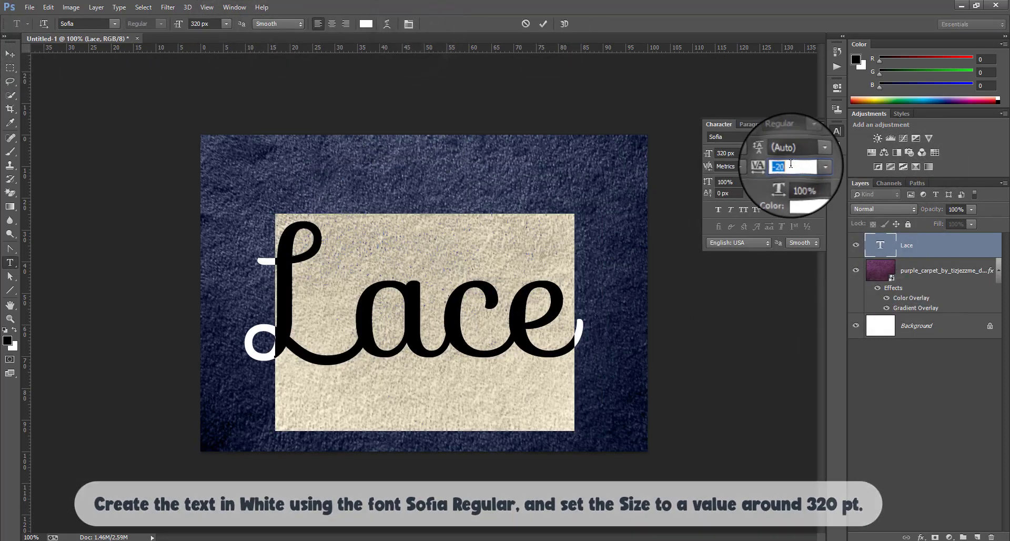
left_click(540, 24)
left_click(806, 124)
key("v")
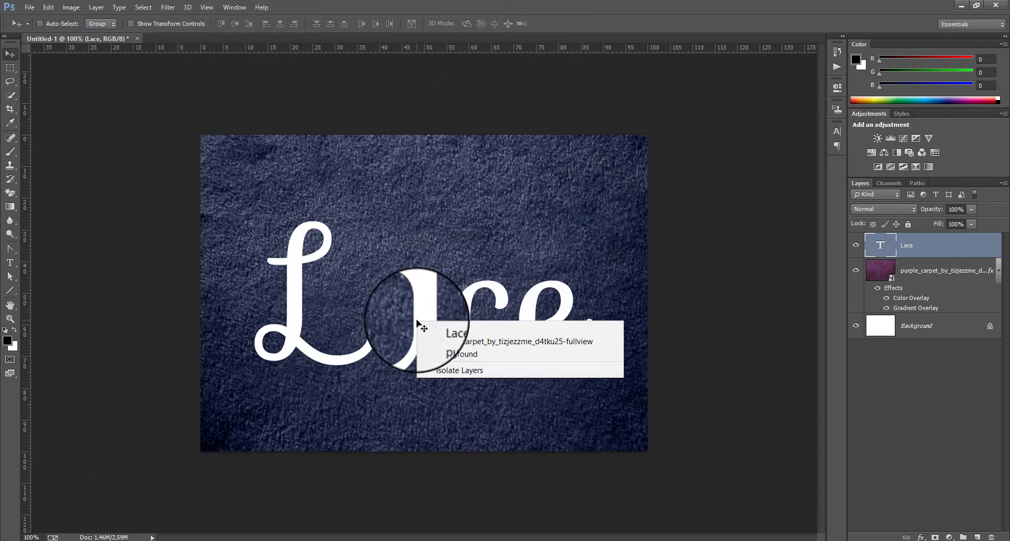
Step: Create a work path from the Lace text layer and merge the path's overlapping shape components
right_click(915, 246)
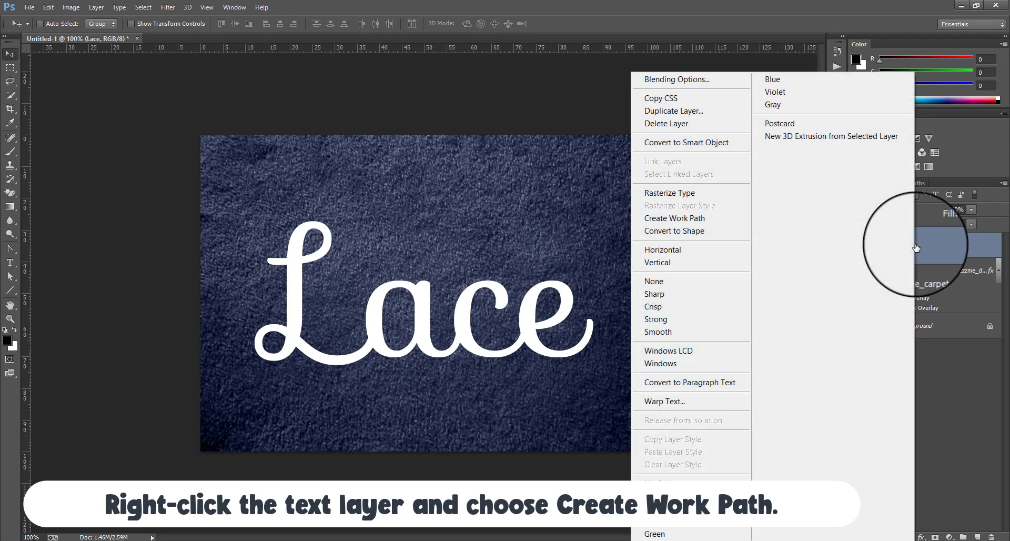
left_click(714, 219)
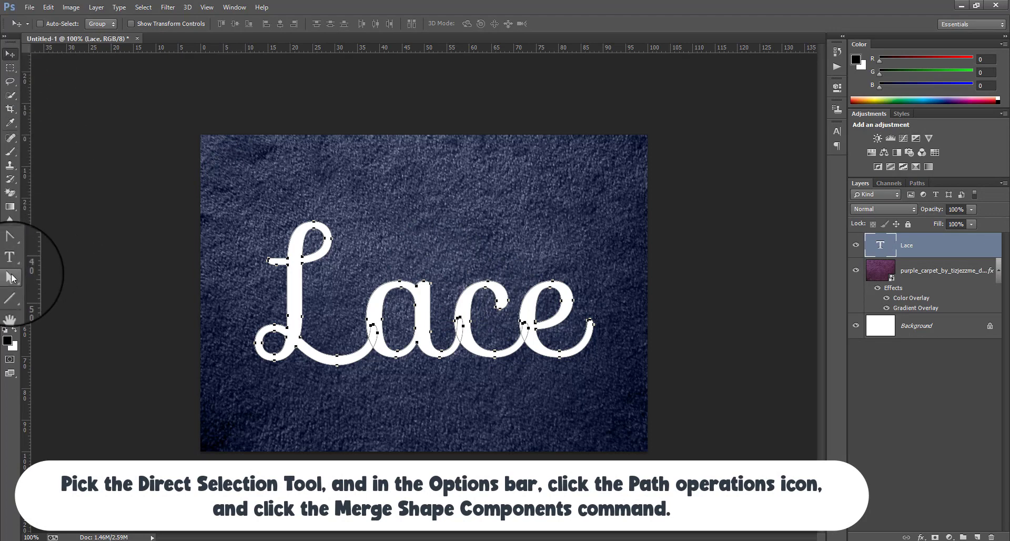
left_click_drag(11, 277, 57, 285)
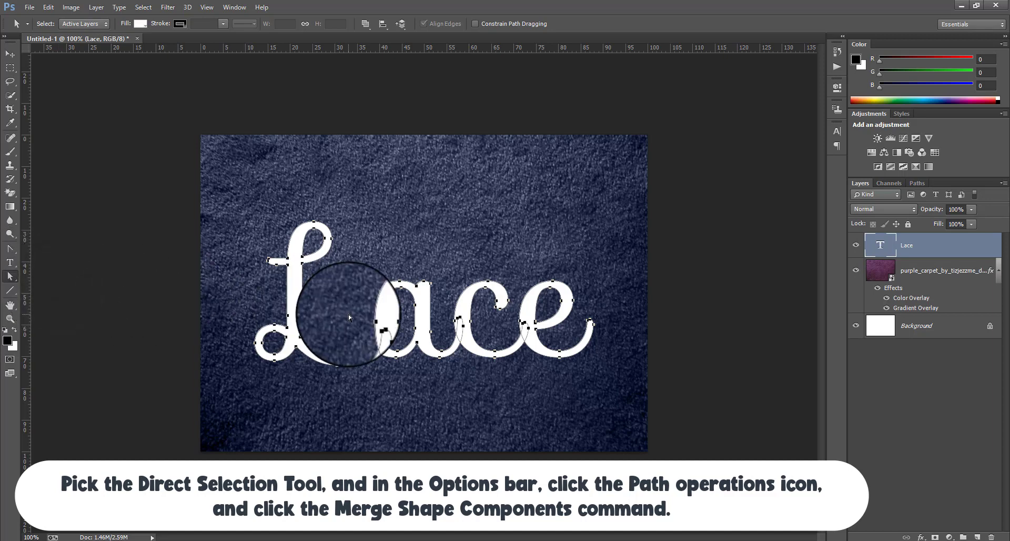
left_click(365, 23)
left_click(400, 108)
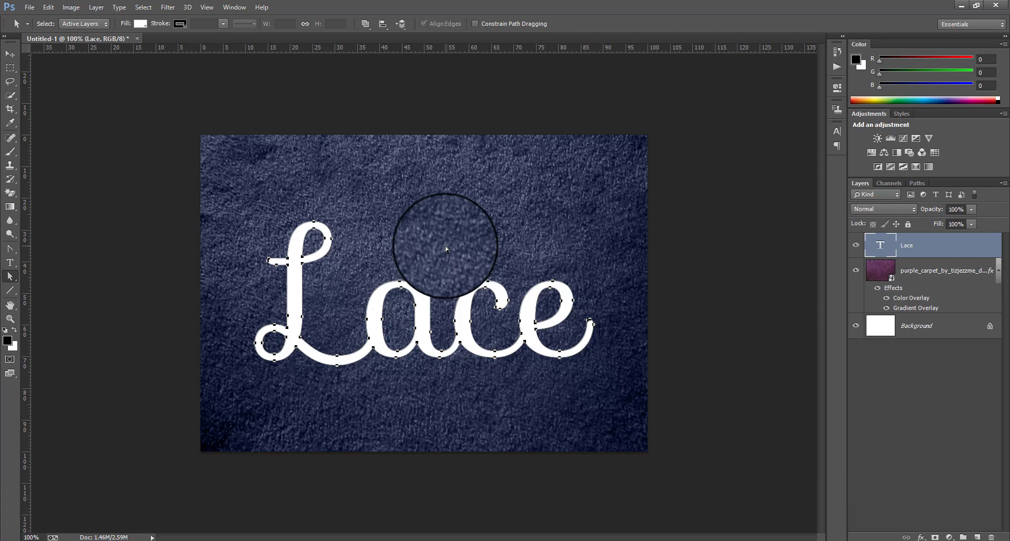
key("v")
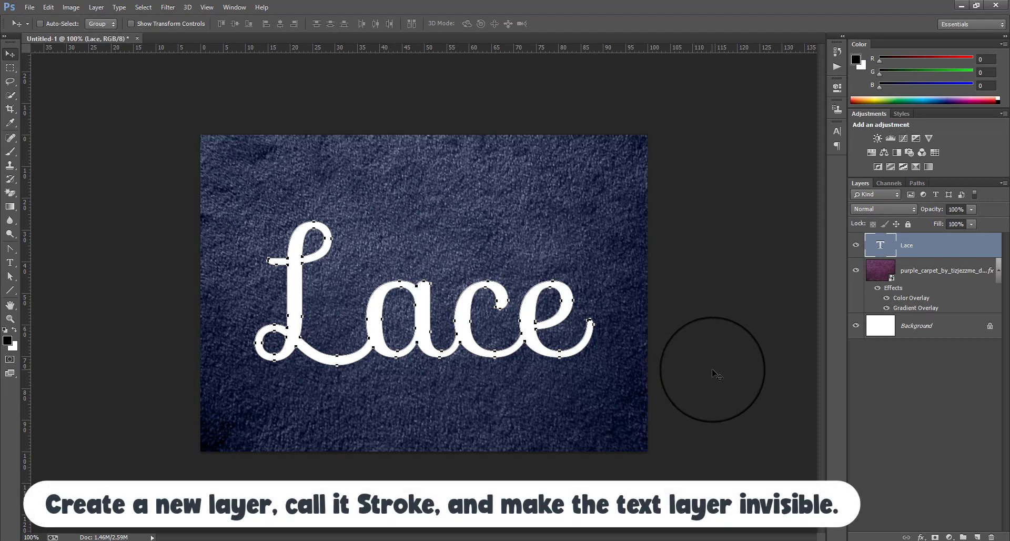
Step: Add a new layer named "stroke" above the Lace text layer and hide the text layer
left_click(977, 536)
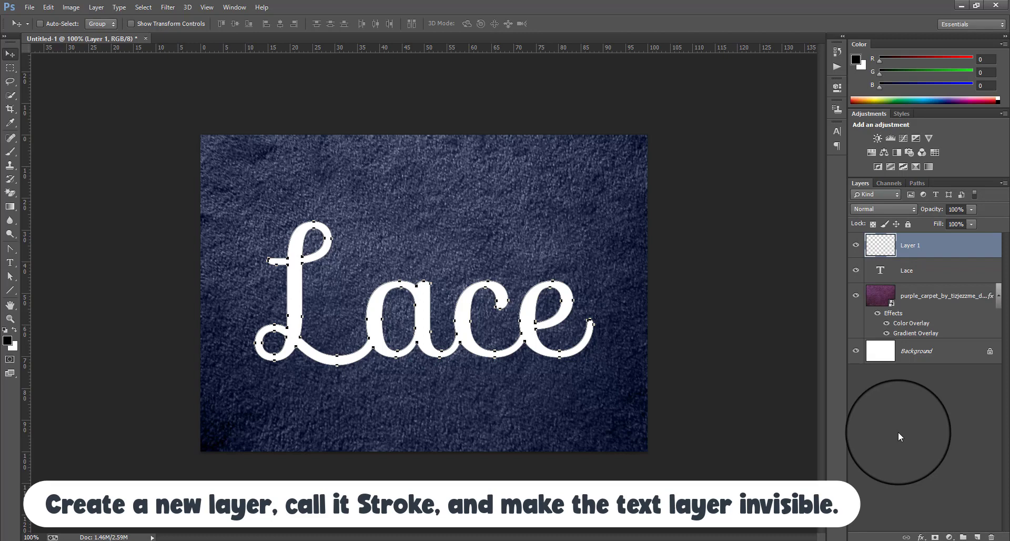
left_click(856, 269)
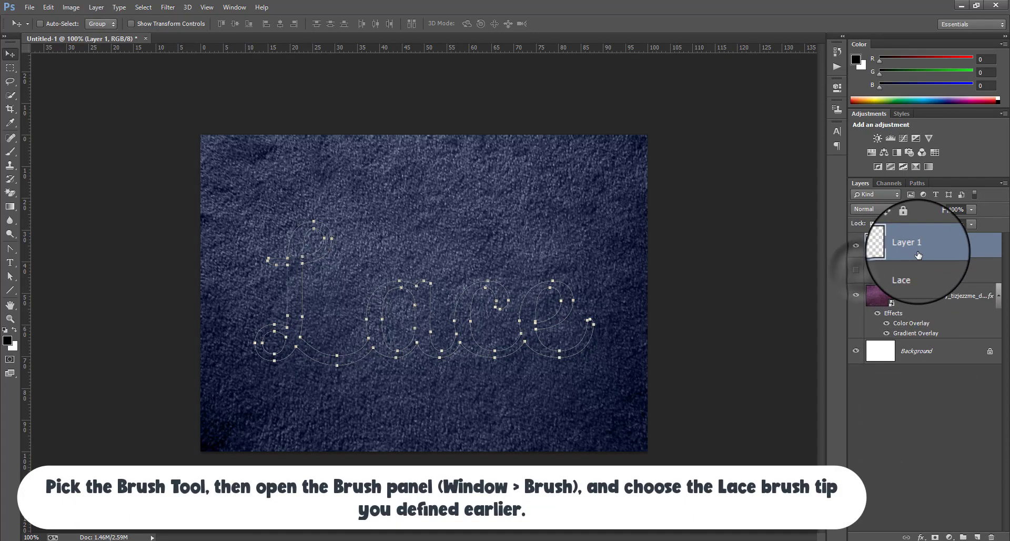
double_click(909, 243)
type("stroke")
key("Return")
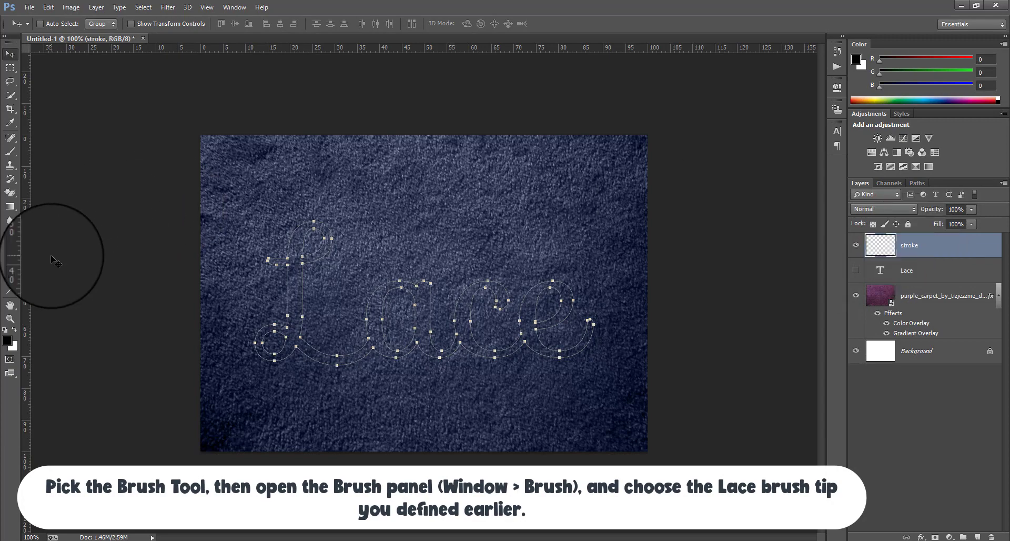
Step: Choose the round lace pattern tip, listed as 433, for the Brush tool
left_click(10, 151)
left_click(54, 25)
scroll(72, 162, "down", 10)
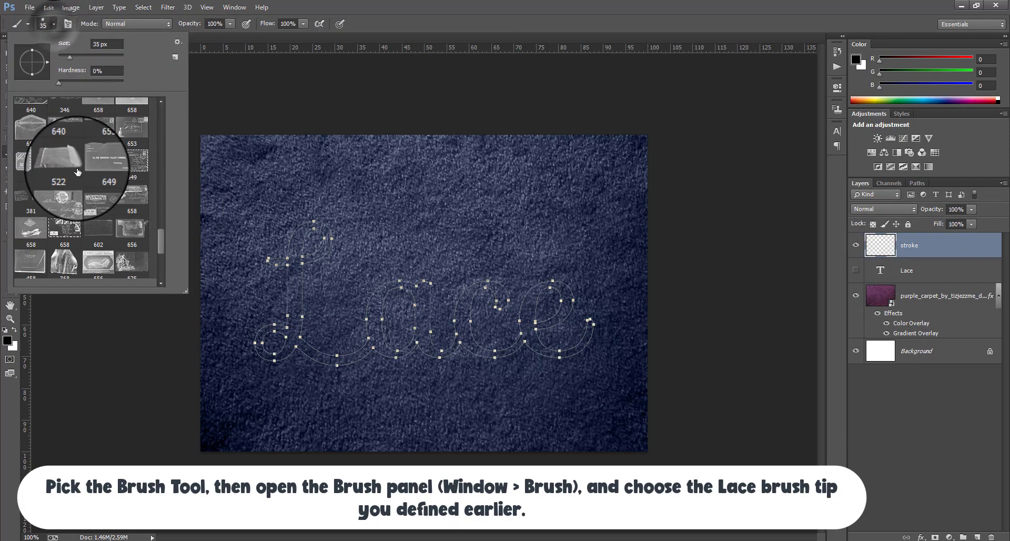
left_click(66, 265)
left_click(409, 16)
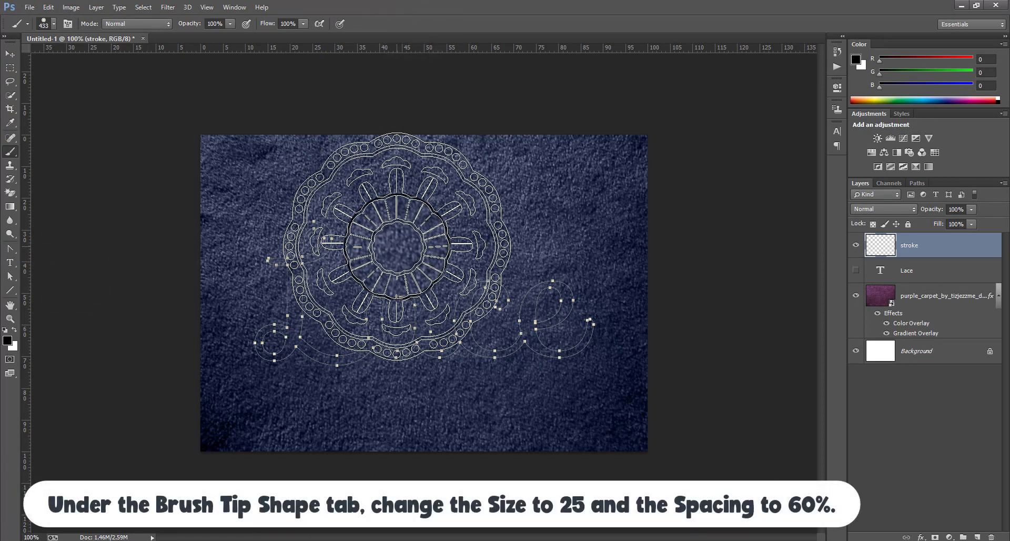
Step: Set the lace brush's size to 25 px and its spacing to 60%
left_click(54, 23)
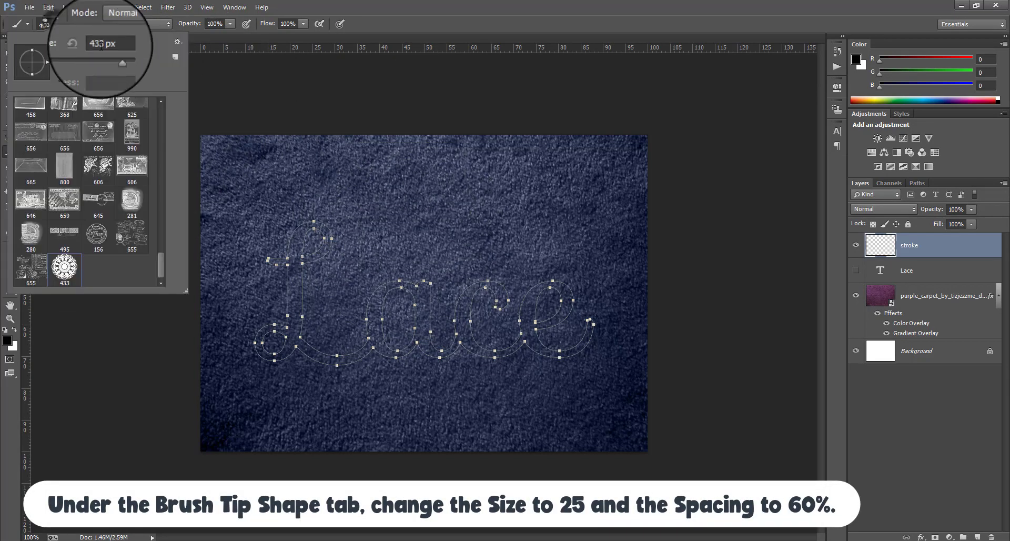
double_click(100, 43)
type("25")
key("Return")
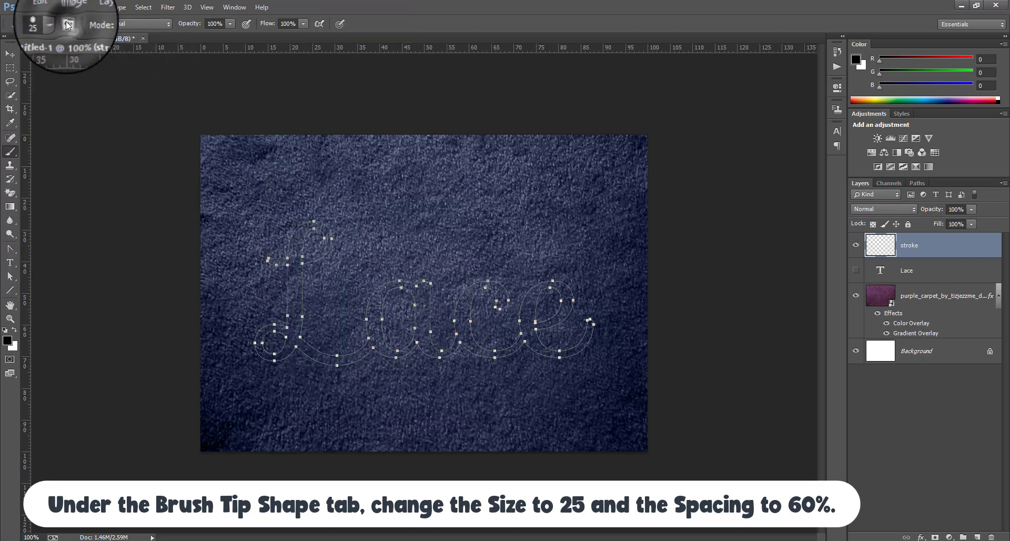
left_click(67, 24)
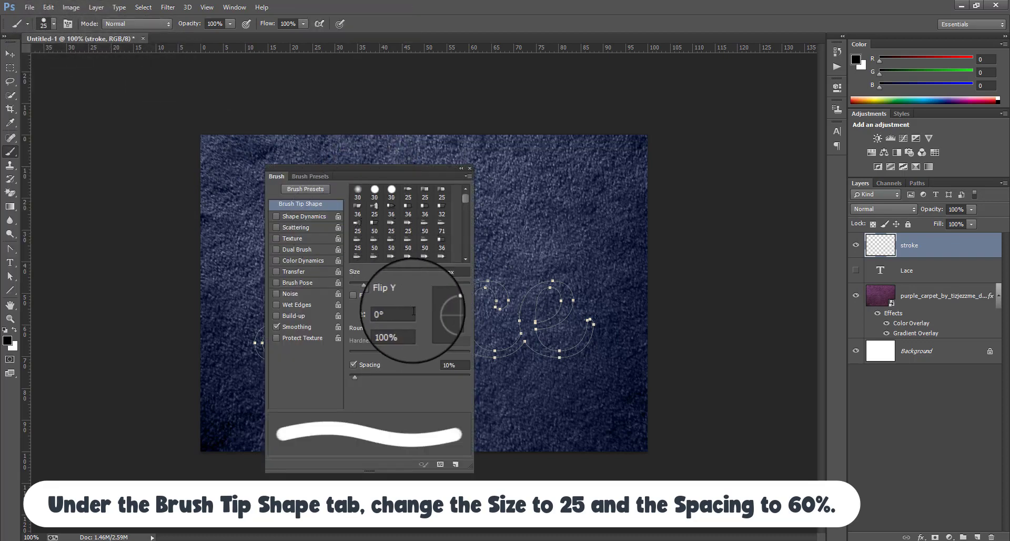
left_click(448, 365)
type("60")
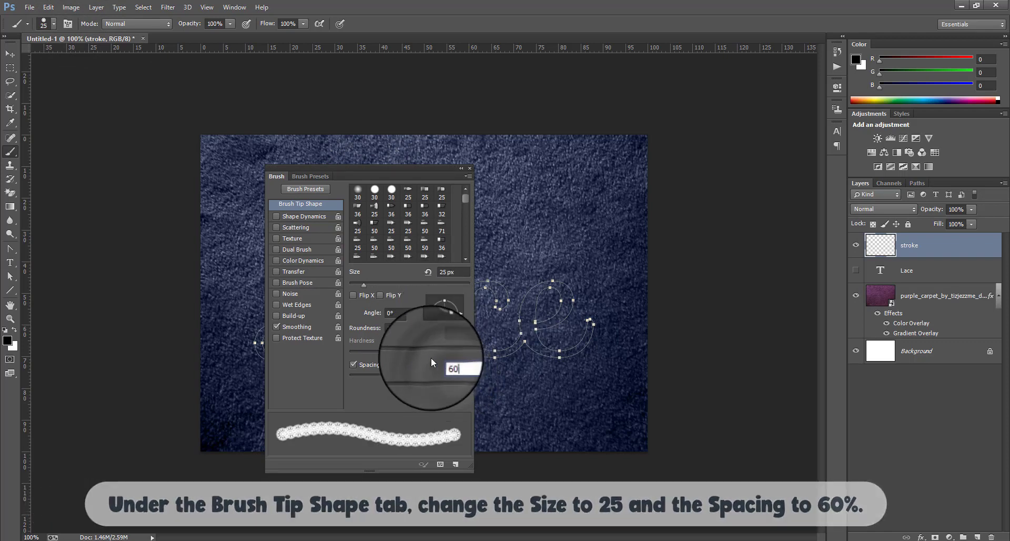
Step: Enable Shape Dynamics for the lace brush and set the Size Jitter control to Off
left_click(309, 216)
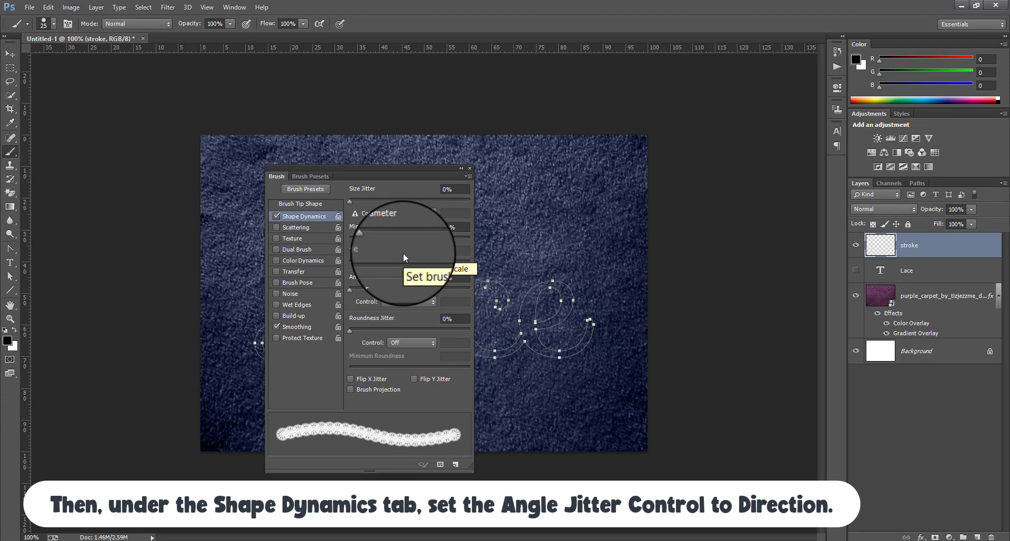
left_click(408, 212)
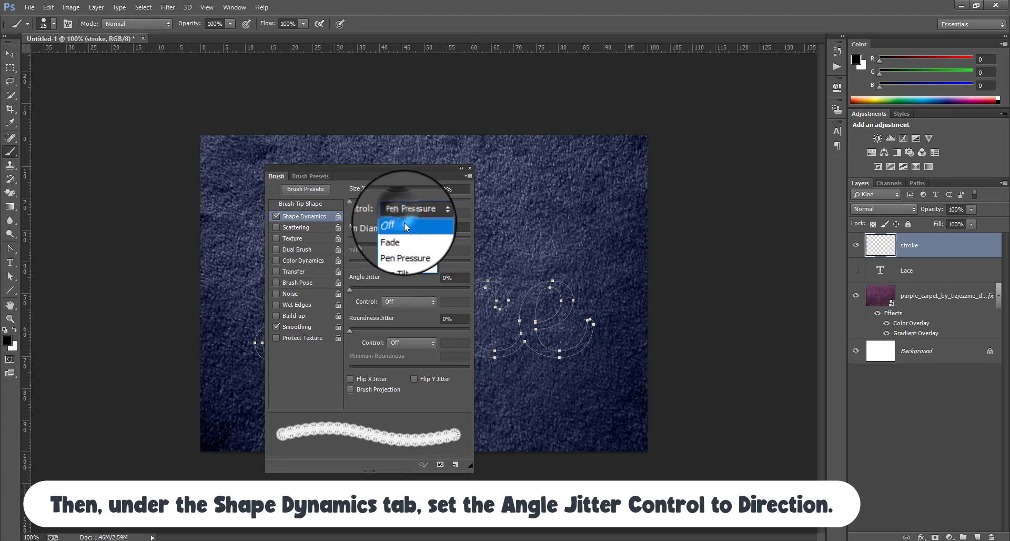
left_click(404, 222)
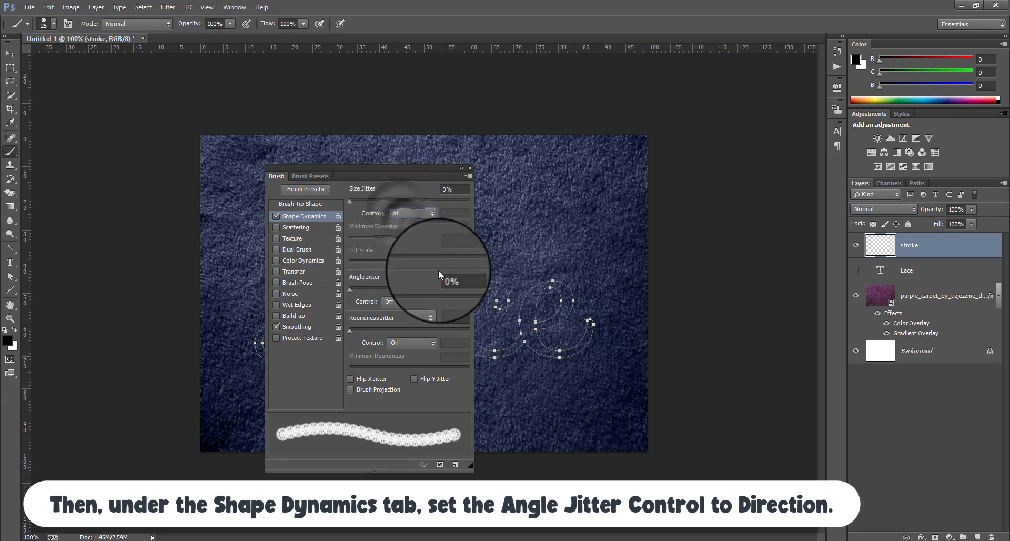
Step: Set the lace brush's Angle Jitter control to Direction and close the brush settings
left_click(416, 301)
left_click(406, 383)
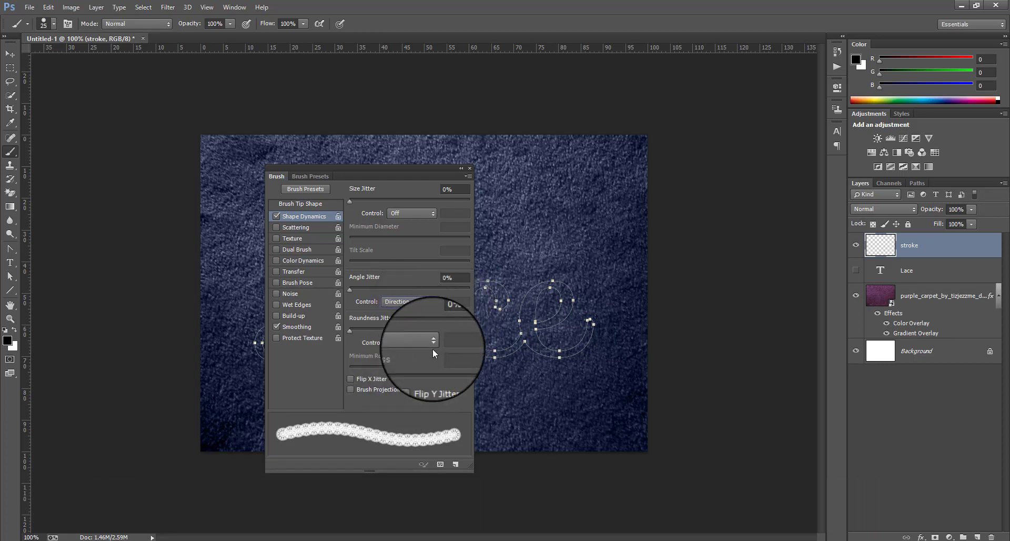
left_click(470, 168)
Step: Stroke the work path with white lace on the stroke layer, then delete the path and the inner part of the stroke
key("x")
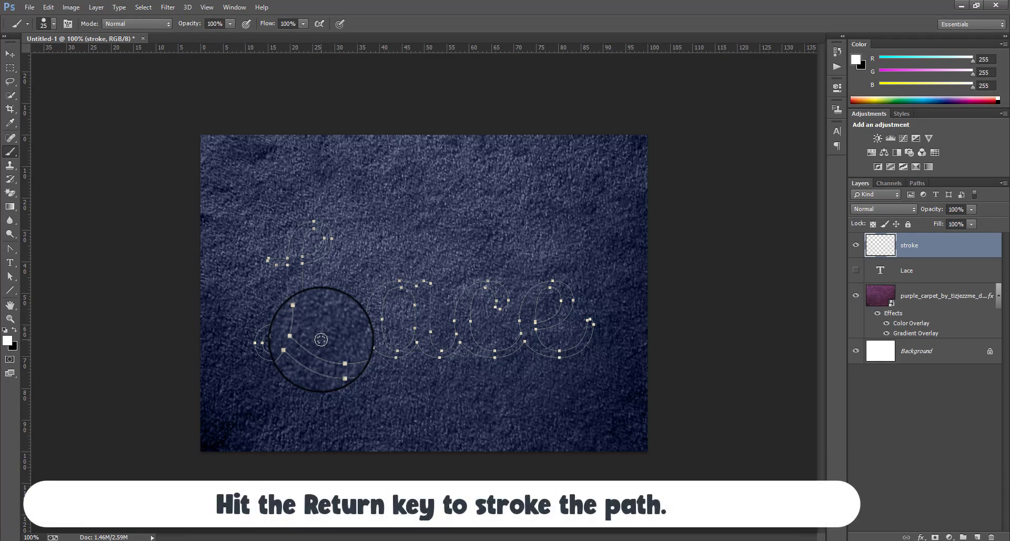
key("Return")
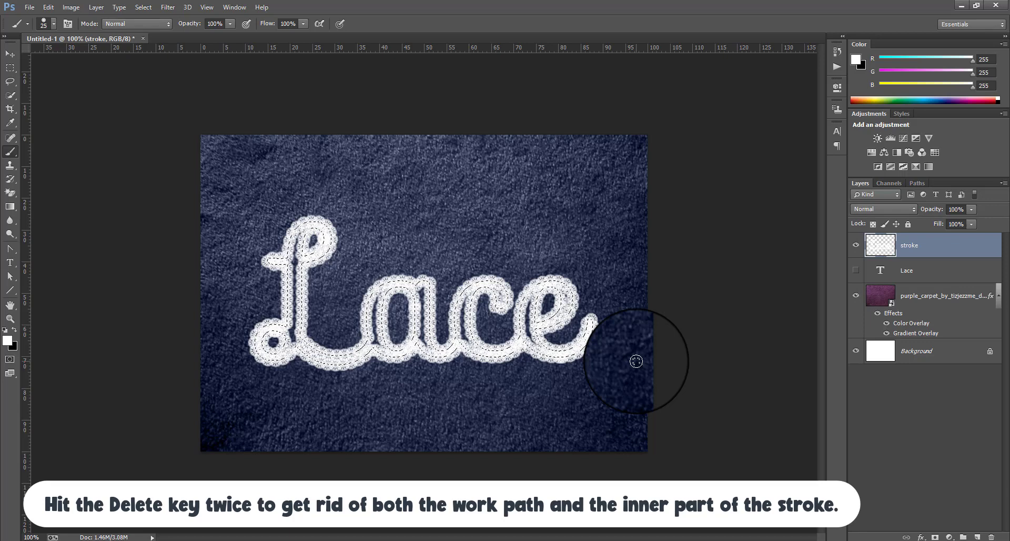
key("Delete")
key("Delete")
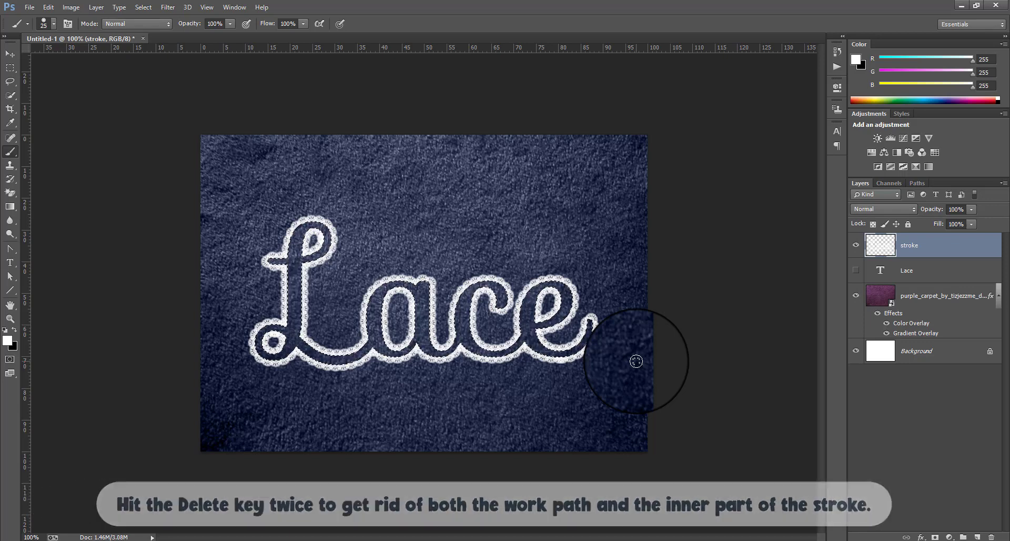
Step: Set the lace brush tip's size to 70 px and its spacing to 75%
left_click(67, 24)
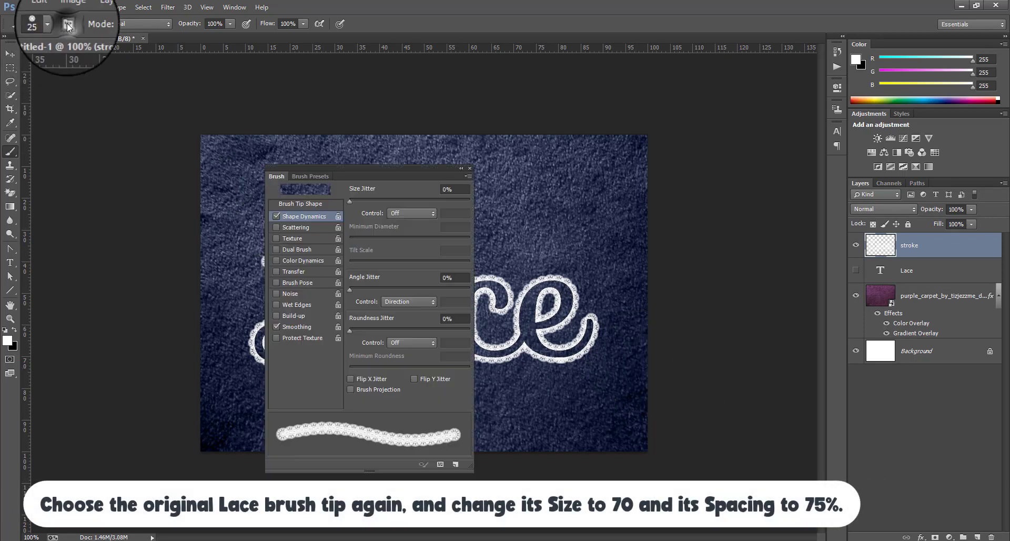
left_click(313, 205)
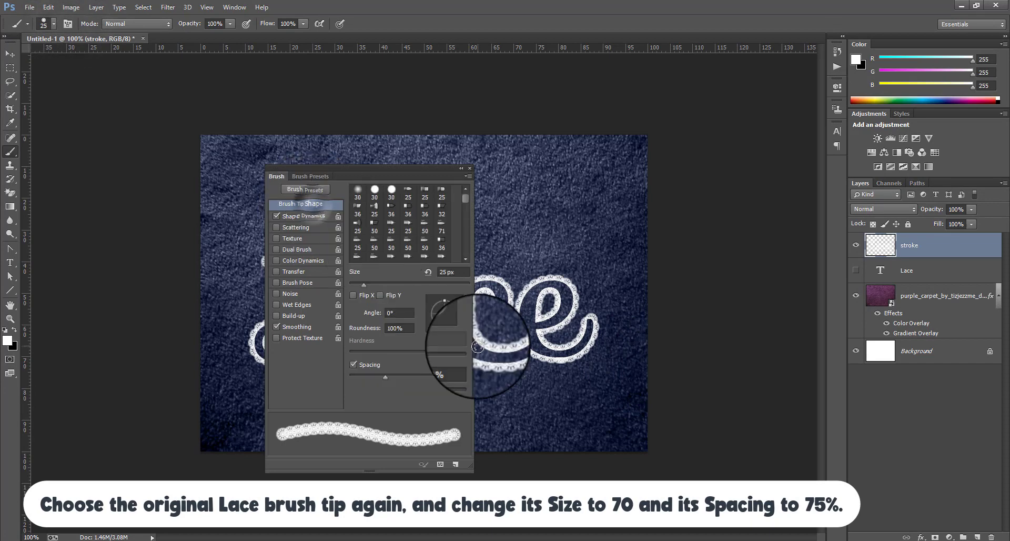
double_click(443, 272)
type("70")
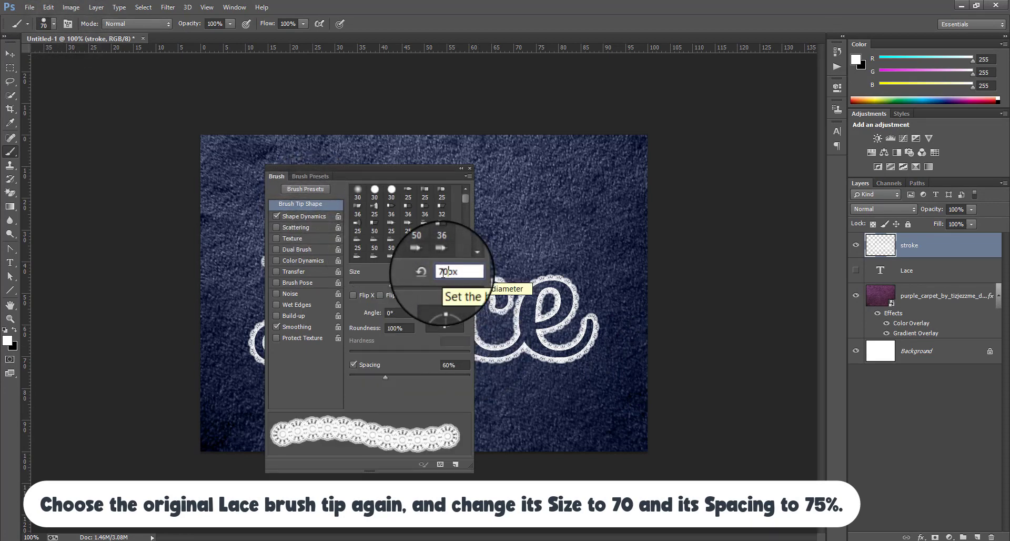
double_click(447, 365)
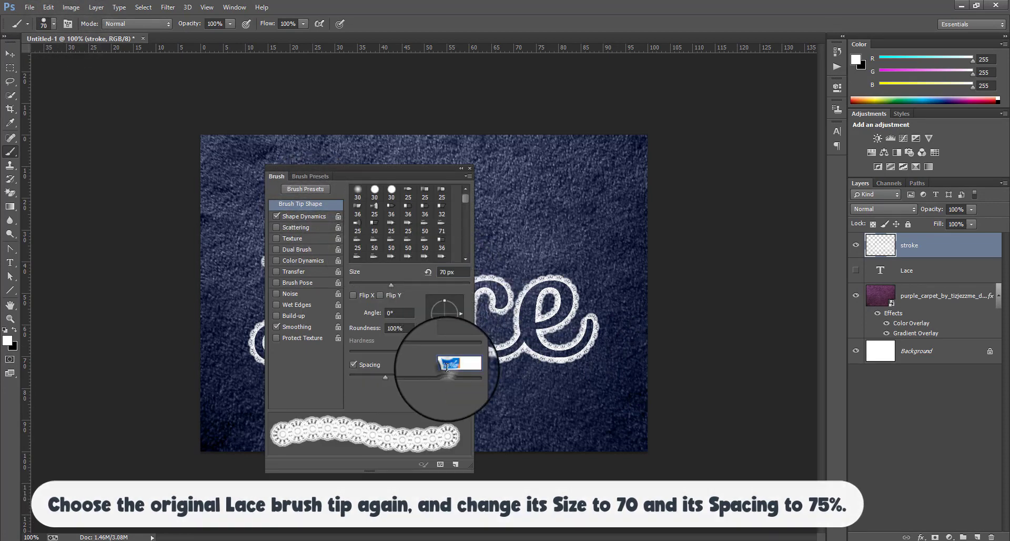
type("75")
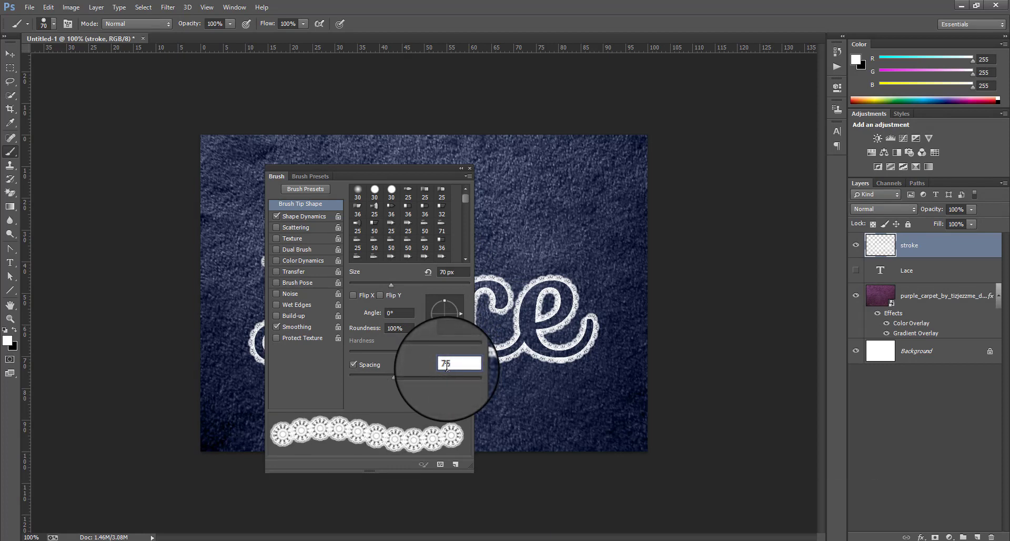
Step: Add a new layer on top and paint a straight horizontal lace line above the text, spanning its full width
left_click(976, 537)
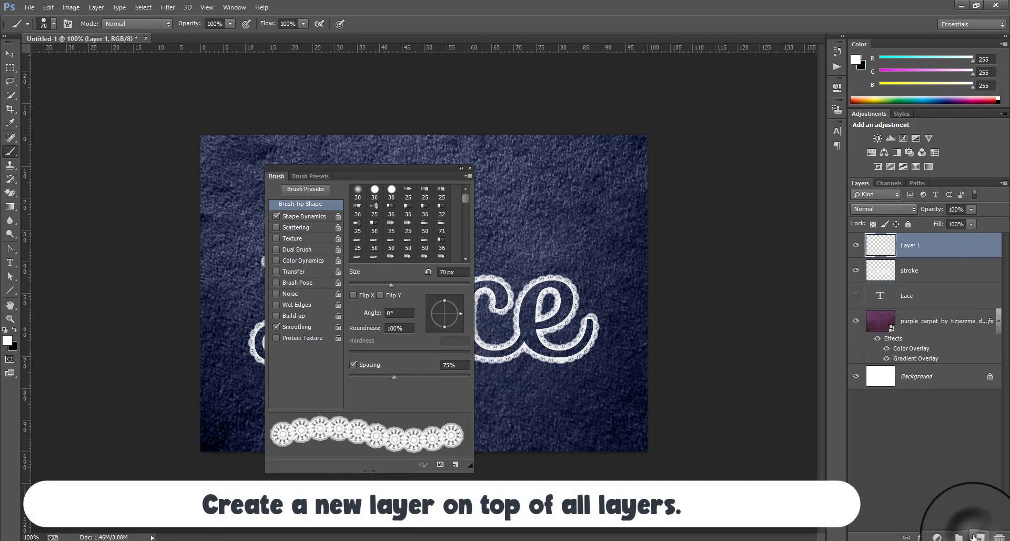
left_click(469, 167)
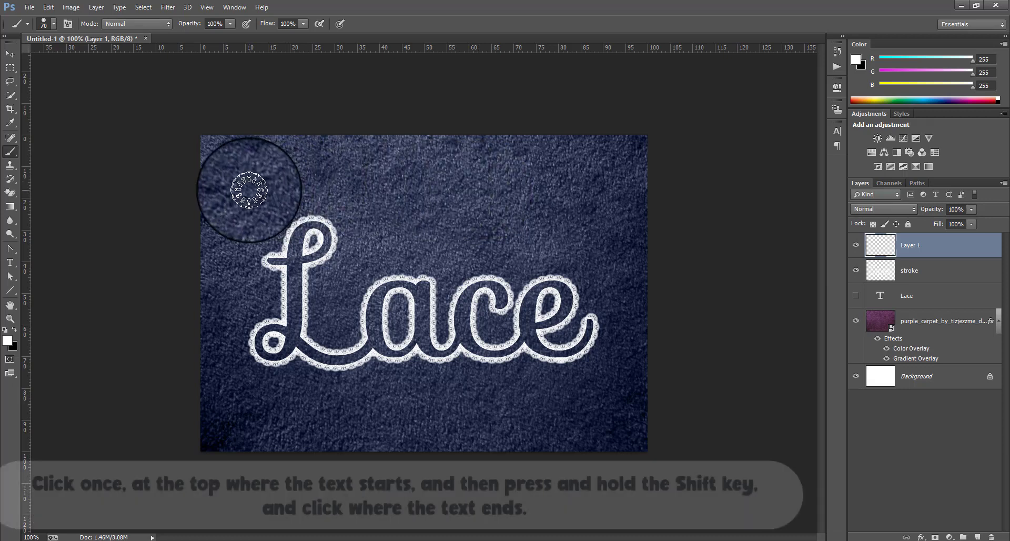
left_click_drag(247, 189, 611, 192)
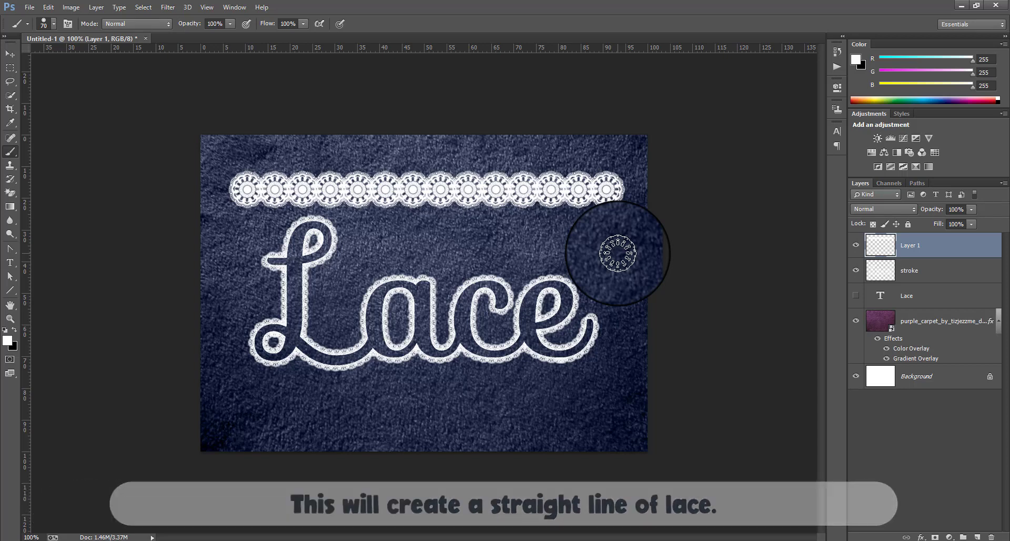
Step: Duplicate the lace line and move the copy just below the original, offset slightly right to fill the gaps between both lines
key("ctrl+j")
key("v")
key("shift+Down")
key("shift+Down")
key("shift+Down")
key("shift+Down")
key("shift+Down")
key("shift+Down")
key("shift+Down")
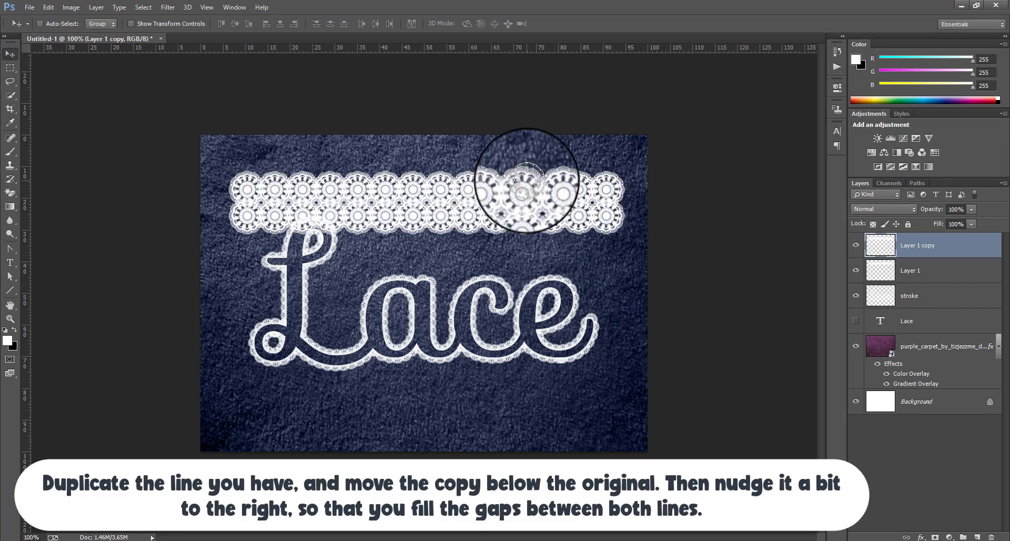
key("shift+Right")
key("shift+Right")
key("shift+Up")
key("shift+Right")
key("Up")
key("Up")
key("Up")
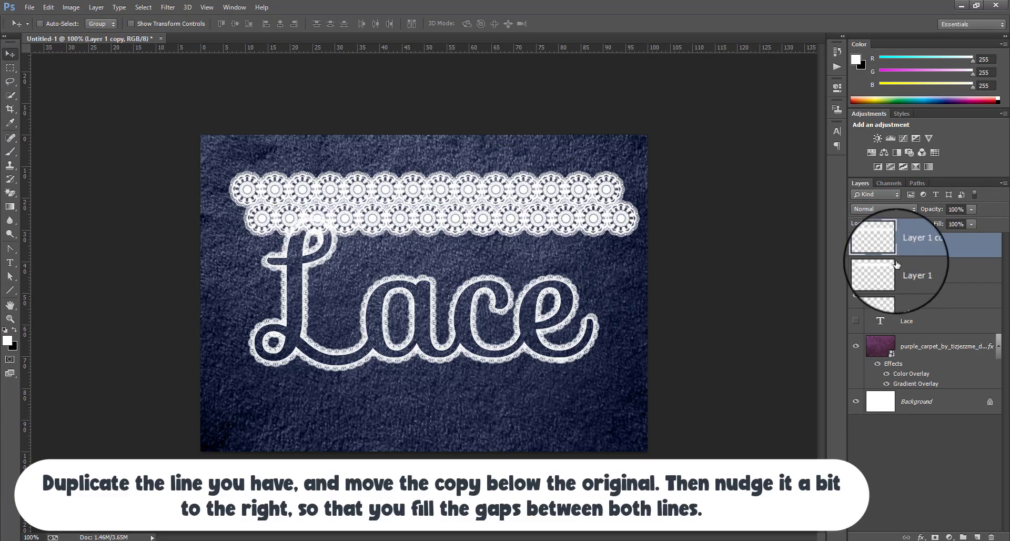
Step: Duplicate both lace line layers together and move the copies down to sit directly below the first two rows
left_click(911, 269, "shift")
key("ctrl+j")
key("shift+Down")
key("shift+Down")
key("shift+Down")
key("shift+Down")
key("shift+Down")
key("shift+Down")
key("shift+Down")
key("shift+Down")
key("shift+Down")
key("shift+Down")
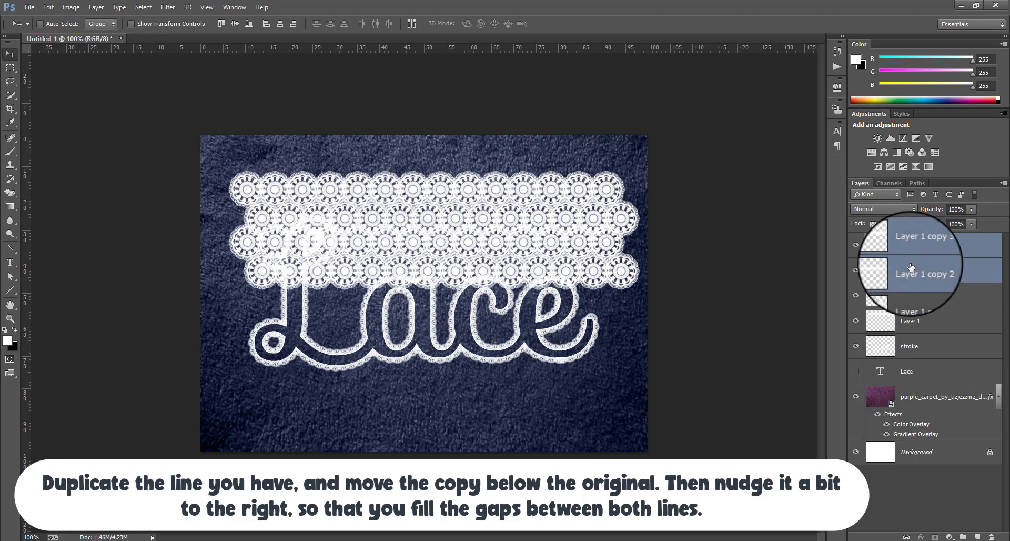
Step: Duplicate all four lace line layers and move the copies down below them so the whole text is covered
left_click(953, 328, "shift")
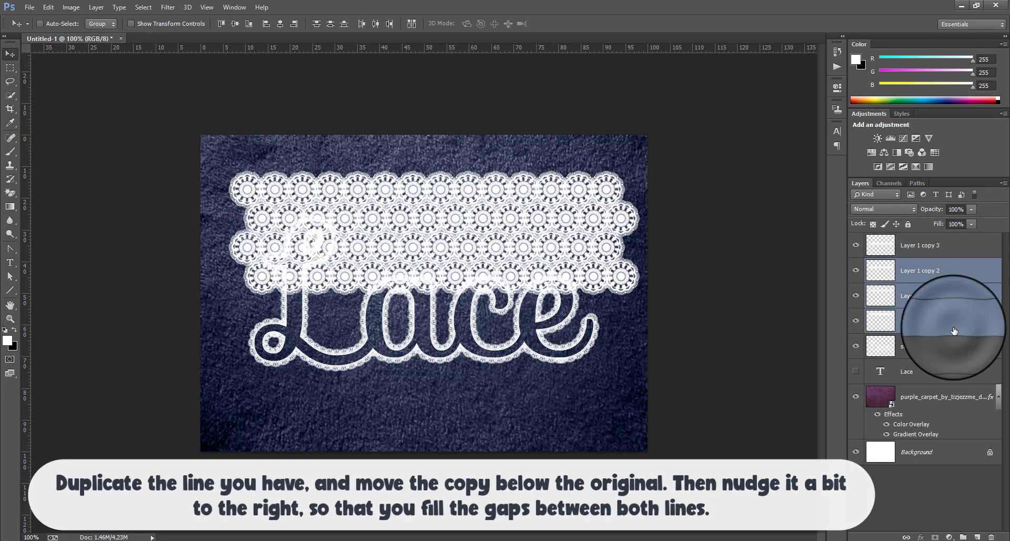
left_click(956, 252, "shift")
key("ctrl+j")
key("shift+Down")
key("shift+Down")
key("shift+Down")
key("shift+Down")
key("shift+Down")
key("shift+Down")
key("shift+Down")
key("shift+Down")
key("shift+Down")
key("shift+Down")
key("shift+Down")
key("shift+Down")
key("shift+Down")
key("shift+Down")
key("shift+Down")
key("shift+Down")
key("shift+Down")
key("shift+Down")
key("shift+Down")
key("shift+Down")
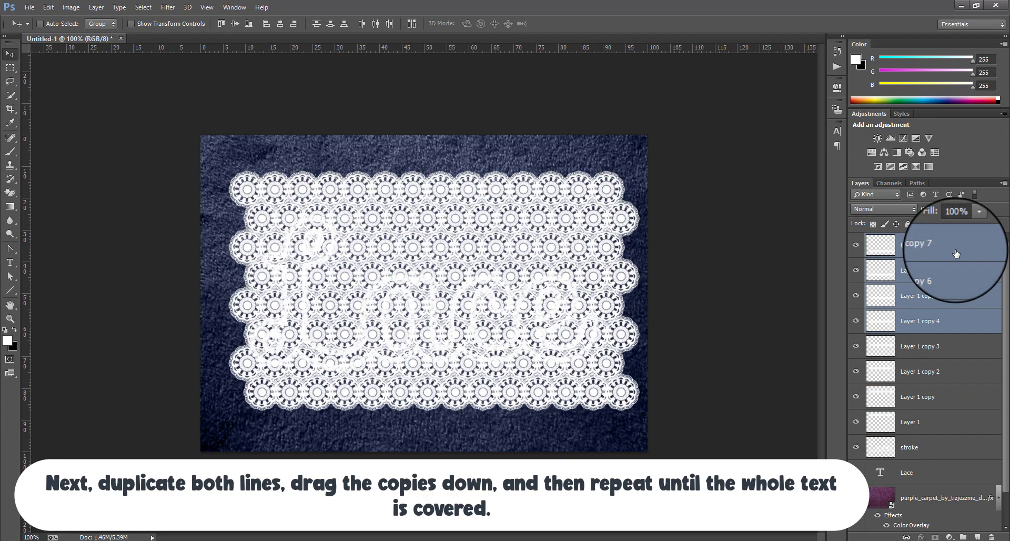
left_click(953, 421)
left_click(858, 422)
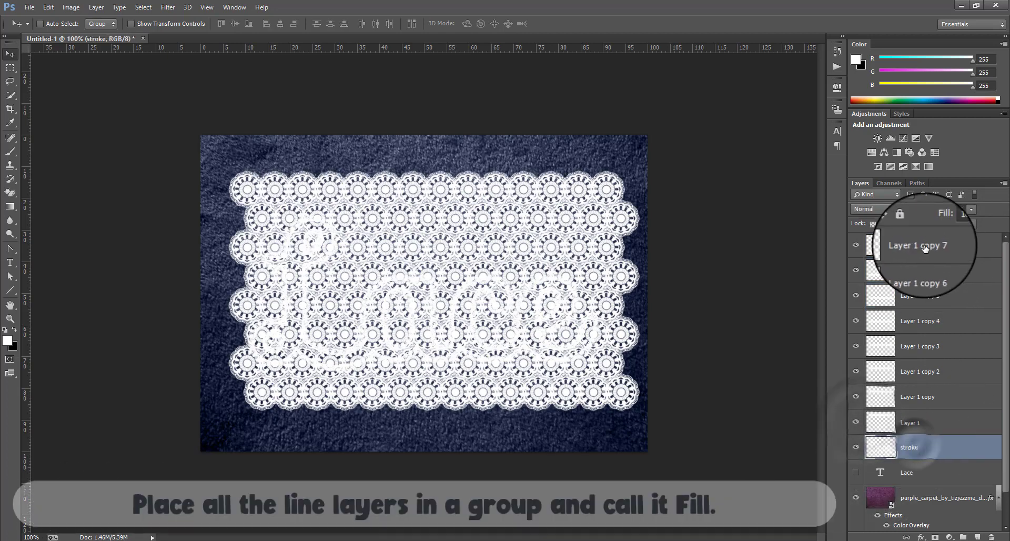
left_click(925, 246, "shift")
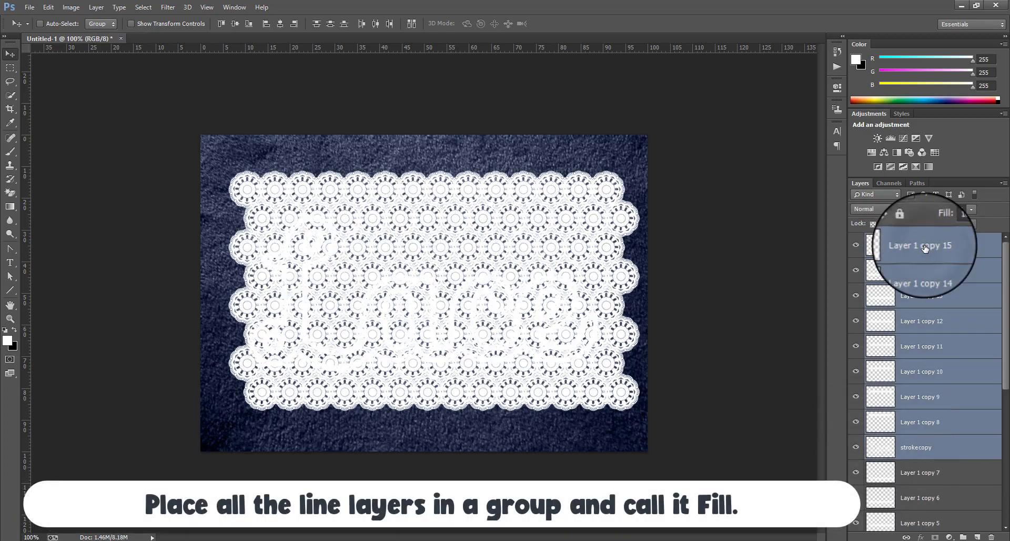
key("ctrl+g")
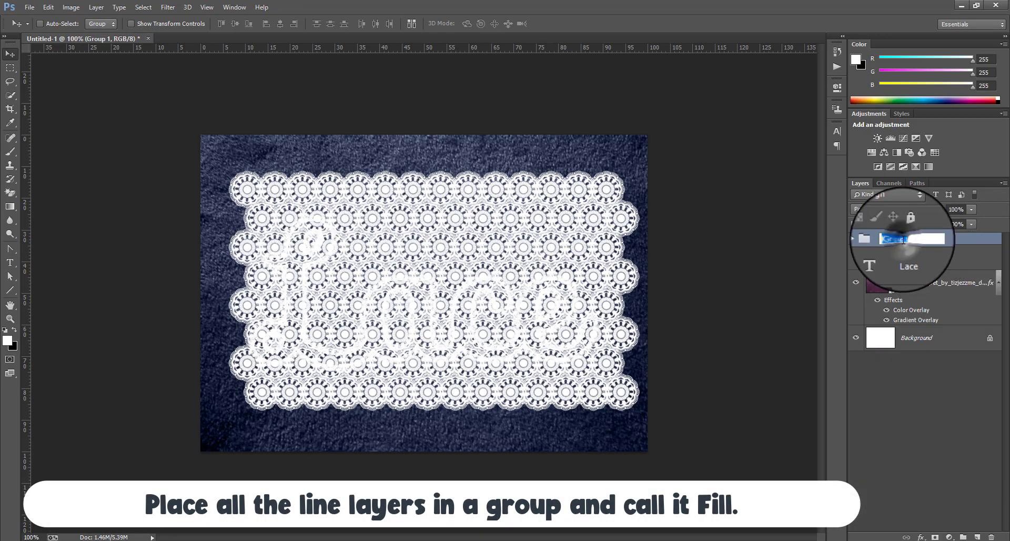
left_click(856, 238)
left_click(856, 239)
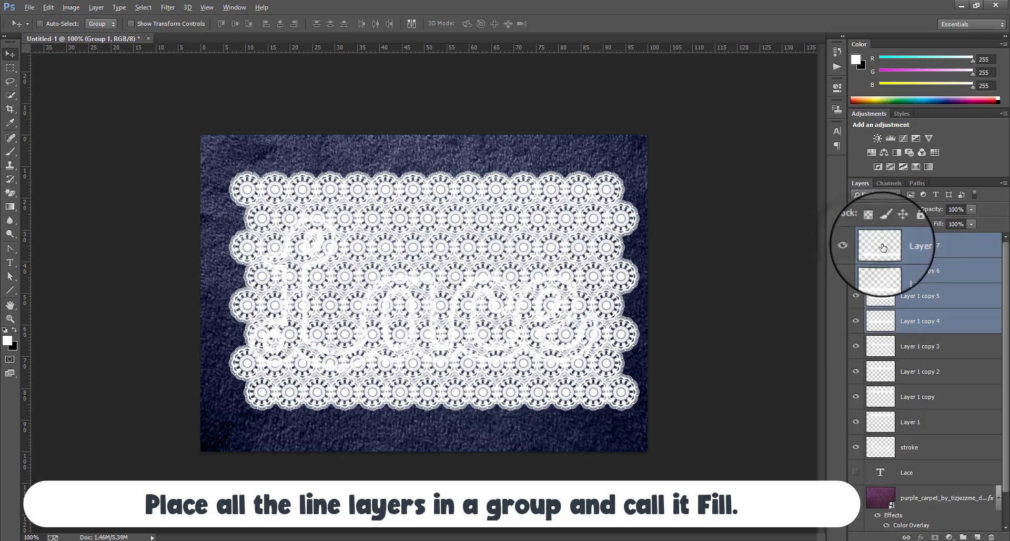
Step: Group all the lace line layers as "fill" and mask the group with a selection of the Lace text's shape
left_click(918, 420, "shift")
key("ctrl+g")
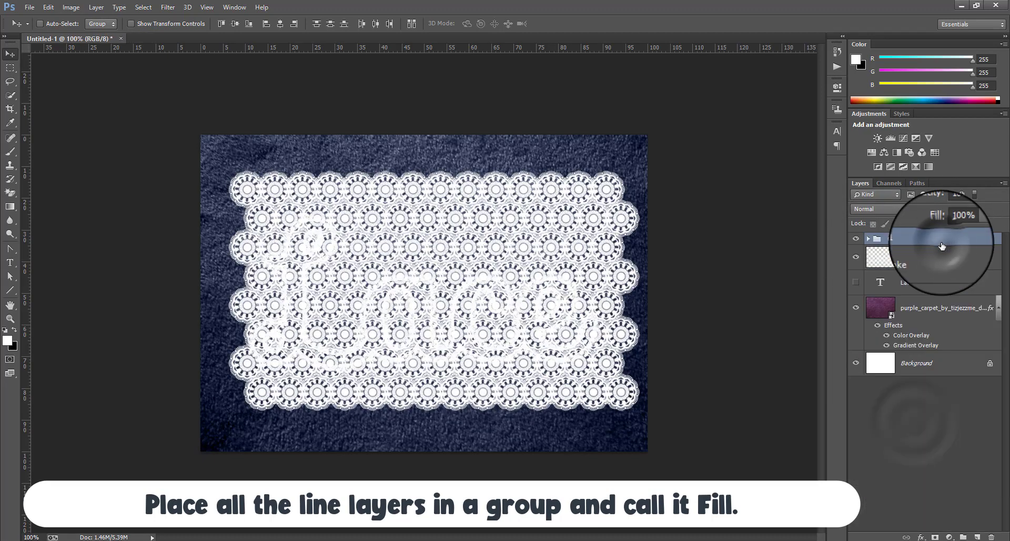
double_click(897, 240)
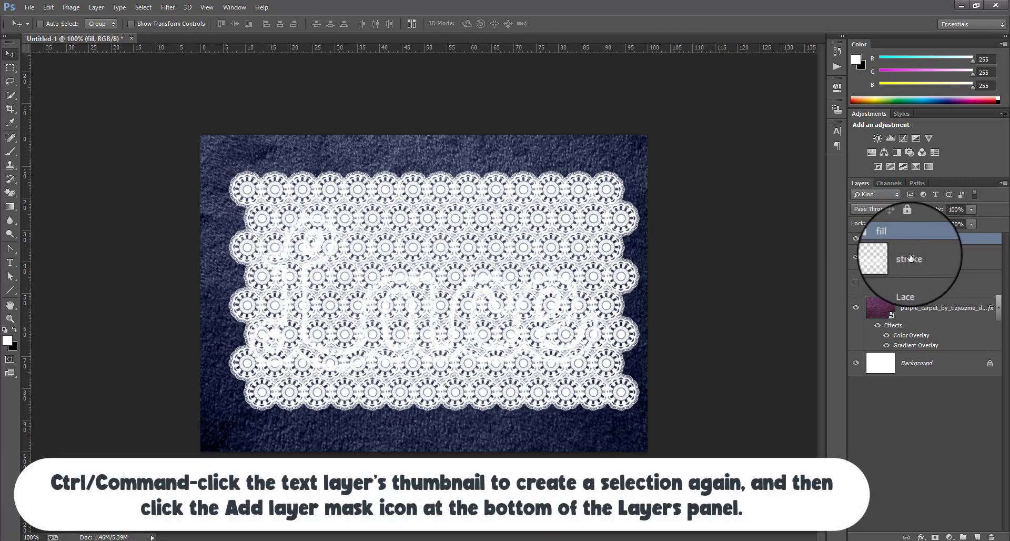
left_click(887, 284, "ctrl")
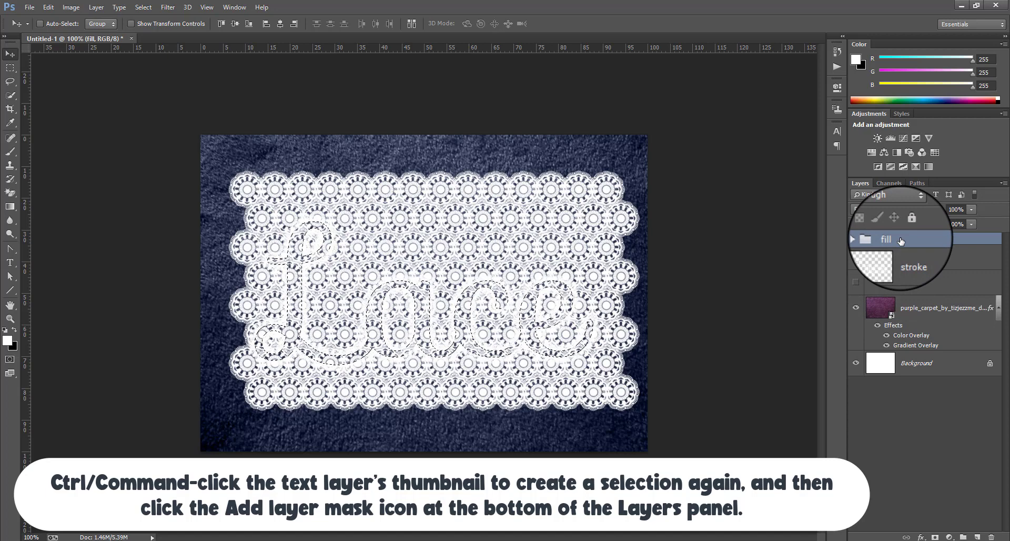
left_click(935, 537)
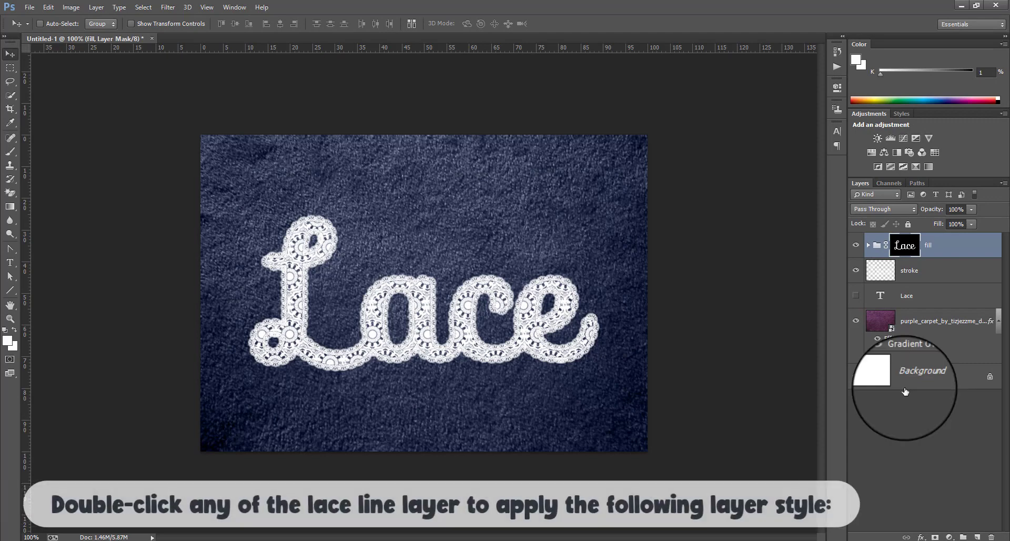
Step: Add a Bevel & Emboss to Layer 1 in the fill group with size 1 px and highlight and shadow opacities of 50%
left_click(867, 246)
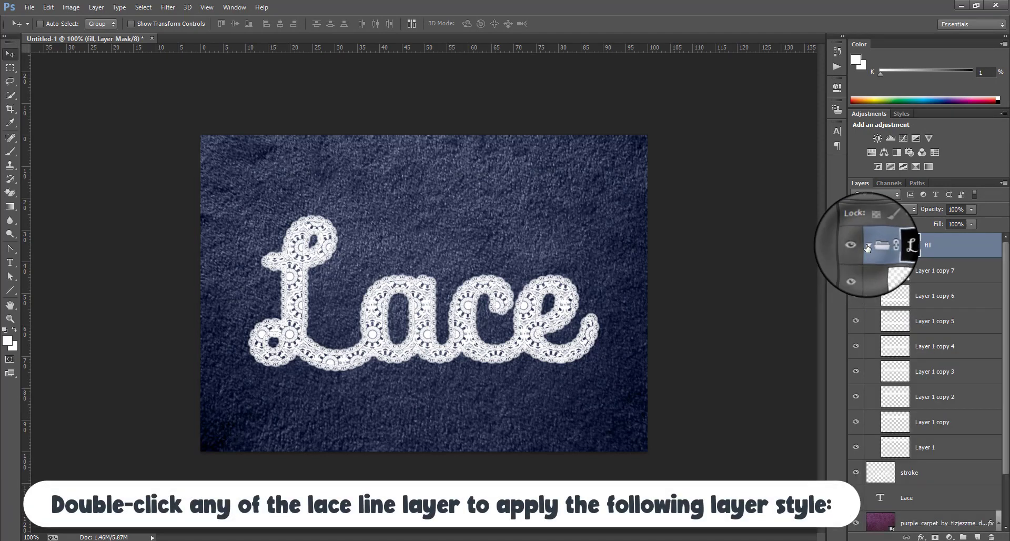
left_click(923, 449)
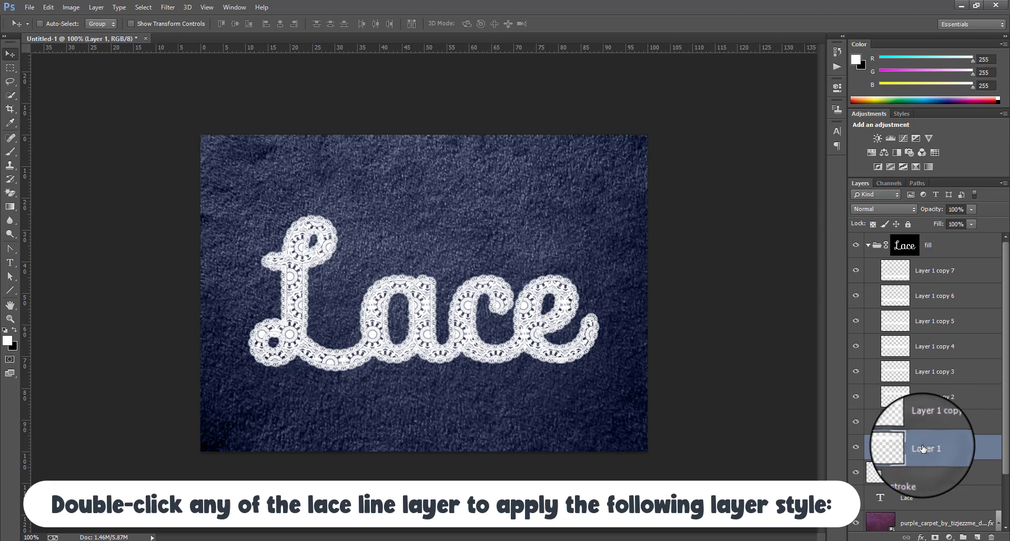
left_click(924, 536)
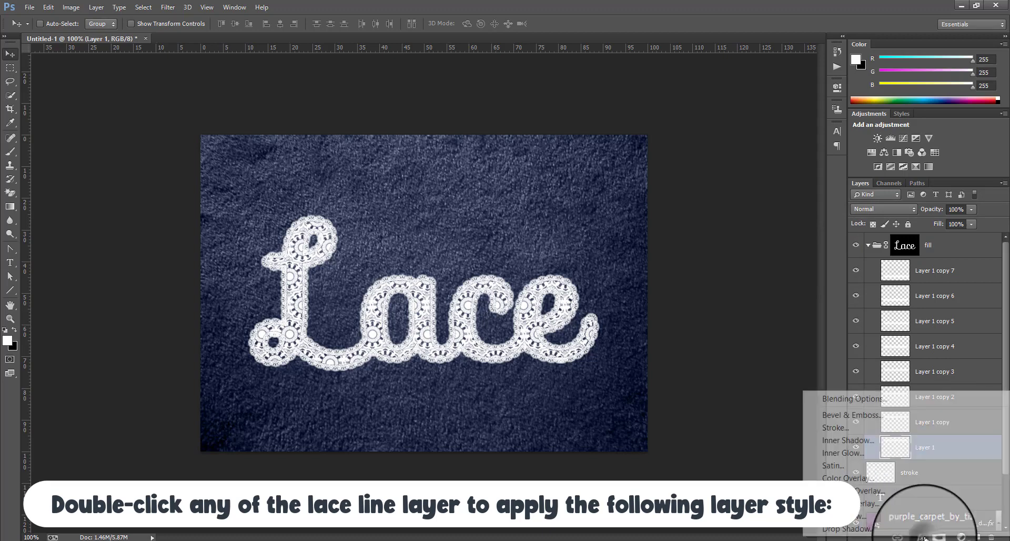
left_click(892, 412)
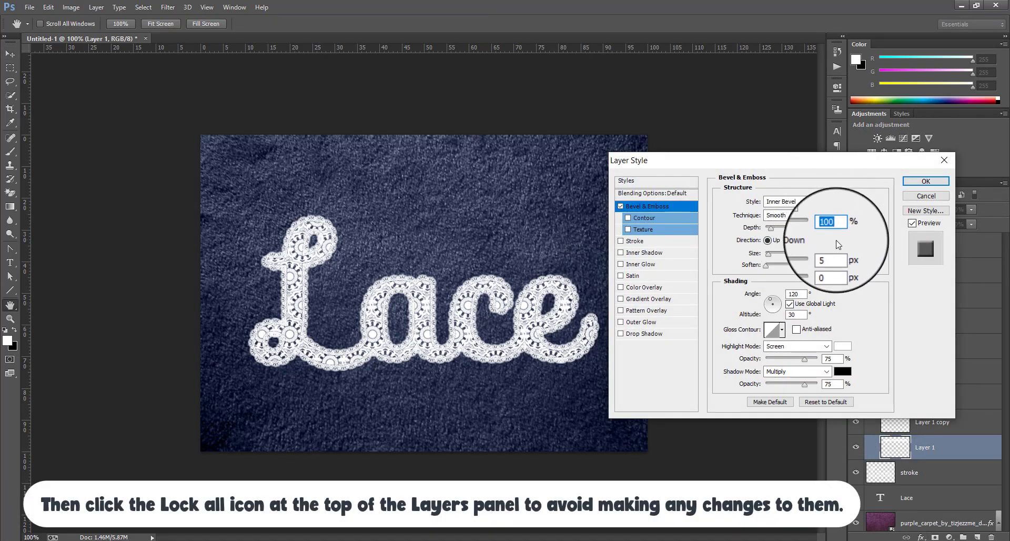
double_click(839, 257)
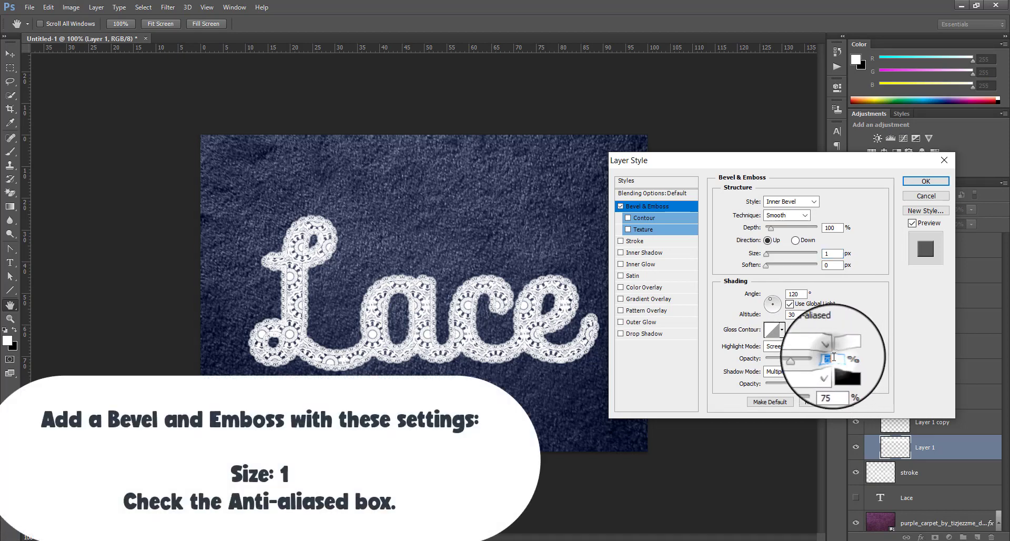
type("50")
double_click(831, 383)
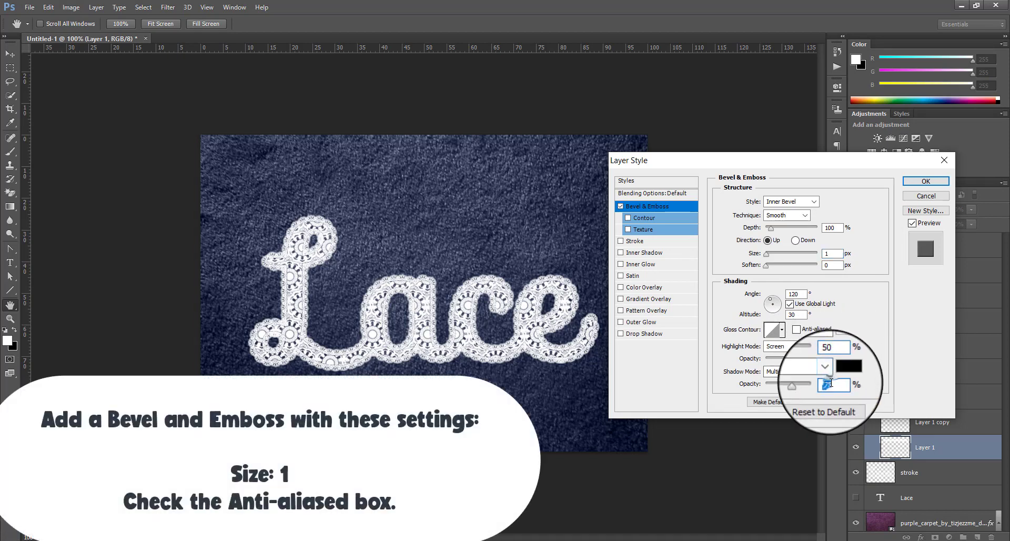
type("50")
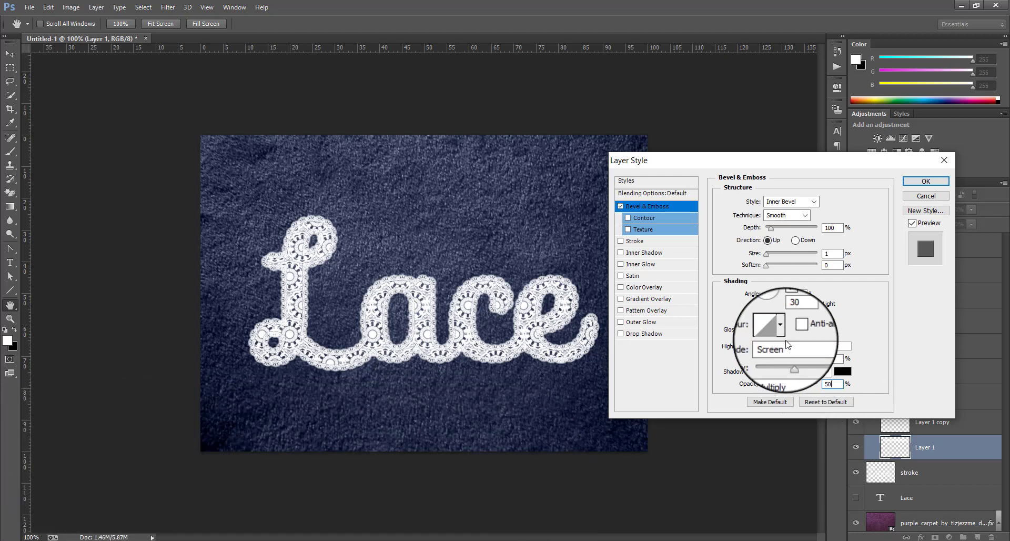
Step: Enable Contour for Layer 1's Bevel & Emboss and choose the Ring - Double contour
left_click(620, 207)
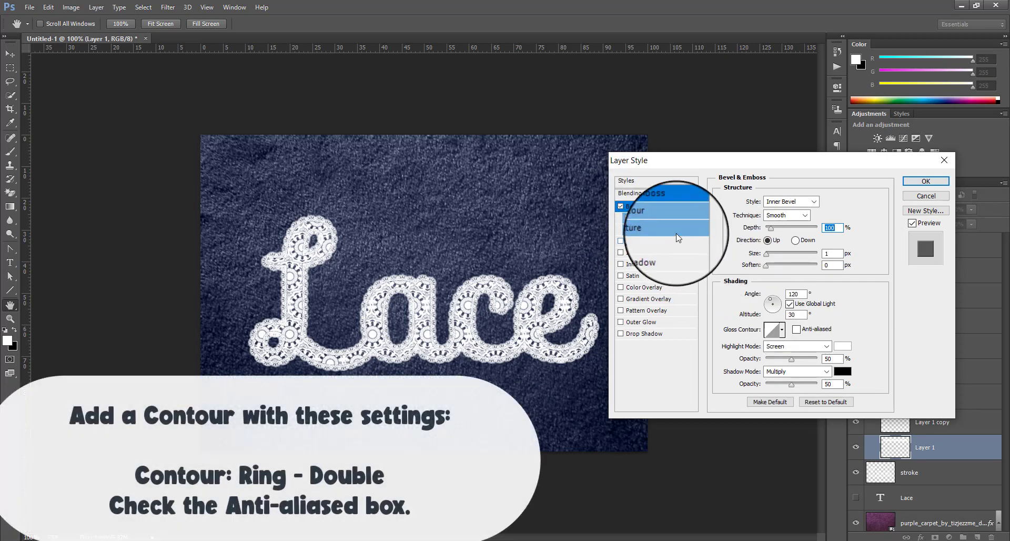
left_click(665, 216)
left_click(762, 204)
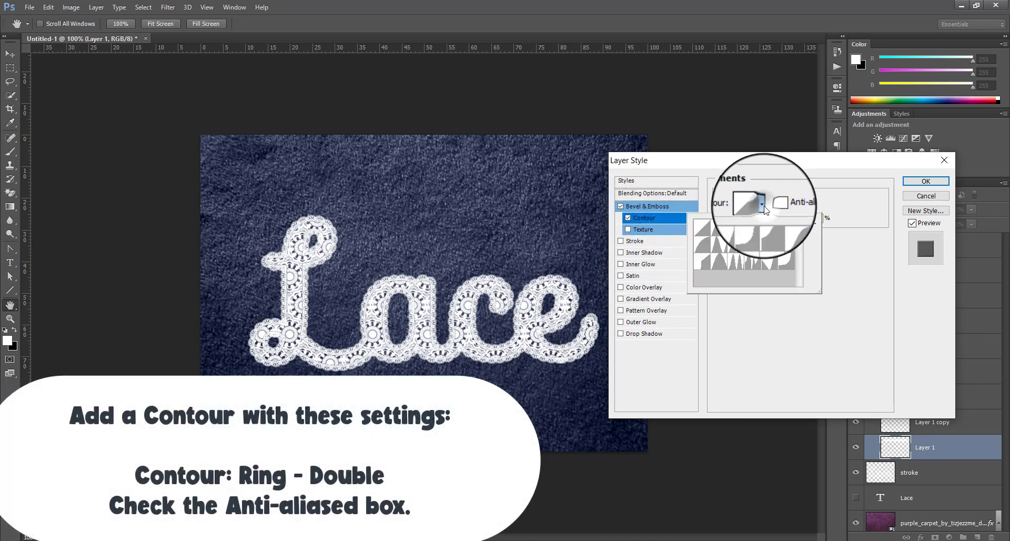
left_click(735, 245)
left_click(842, 223)
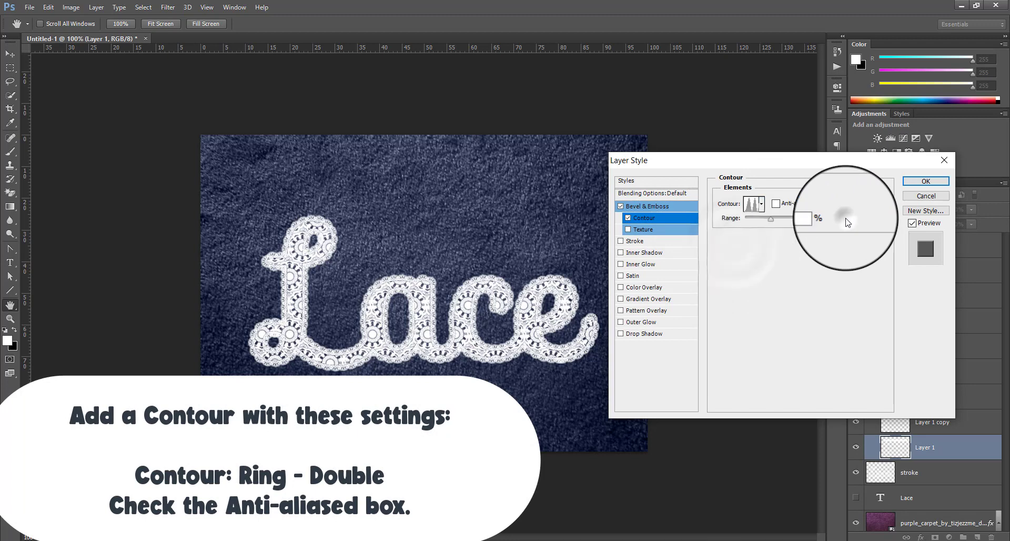
Step: Anti-alias Layer 1's contour, add a Bevel & Emboss texture with the 45 degree fabric pattern at 71% scale, and apply the style
left_click(776, 204)
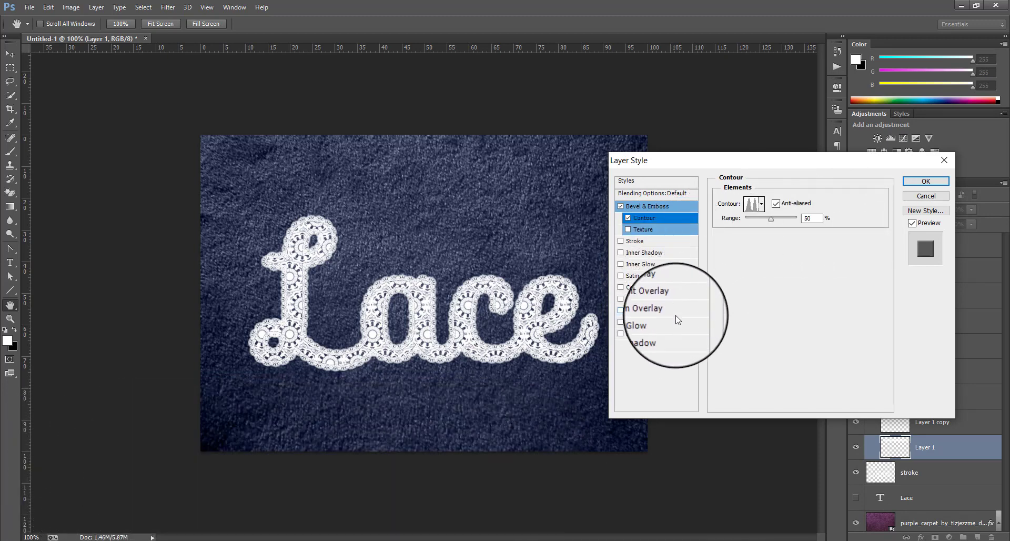
left_click(643, 229)
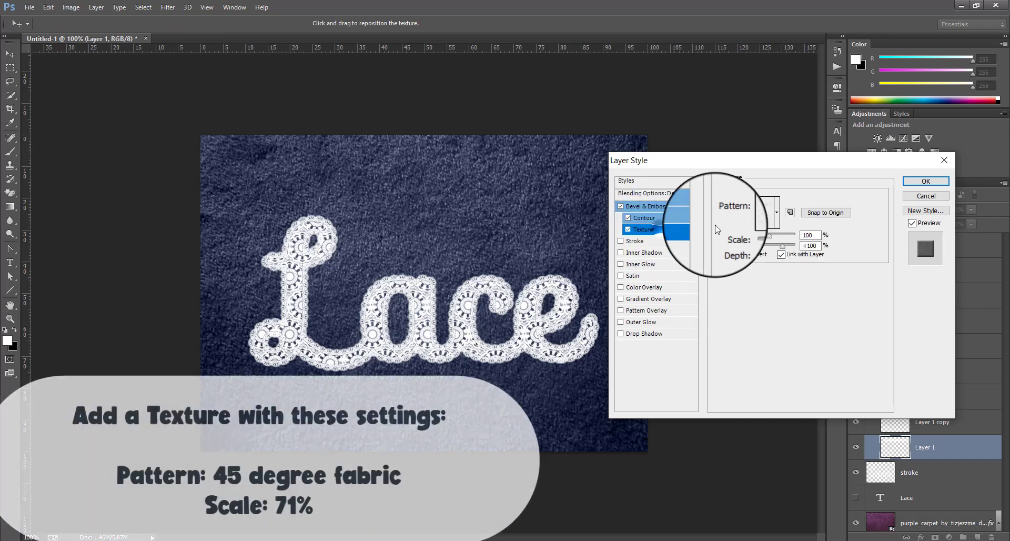
left_click(777, 221)
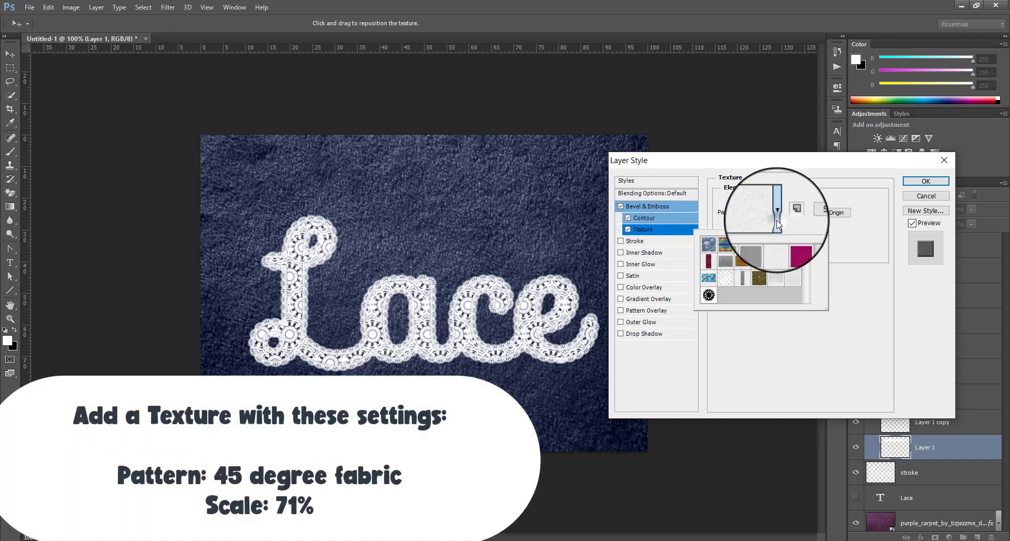
left_click(793, 286)
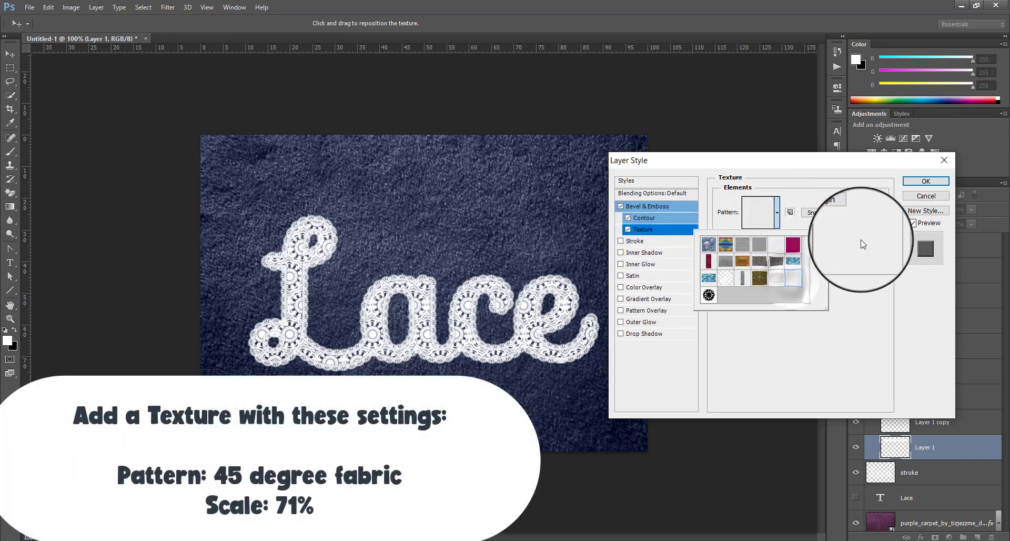
left_click(846, 247)
double_click(809, 235)
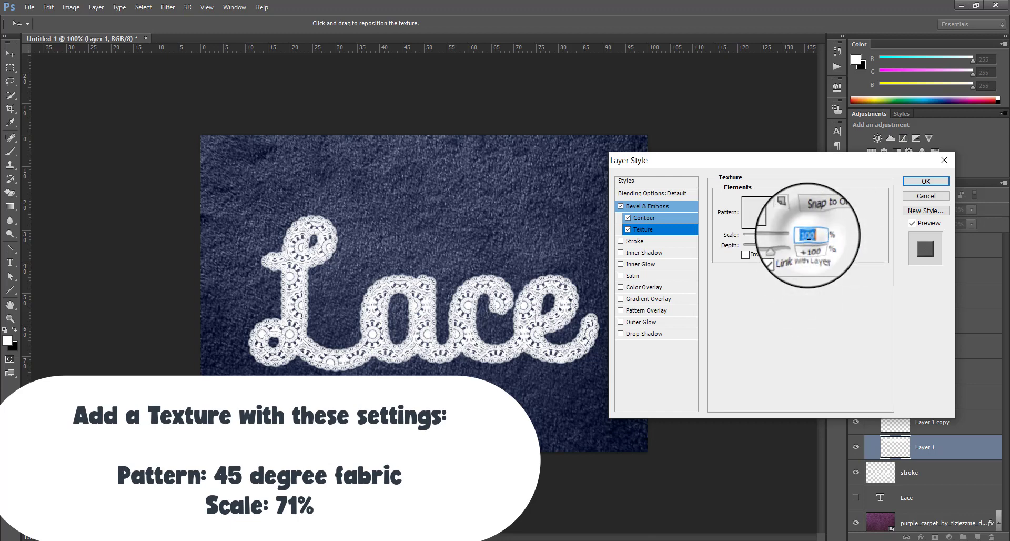
type("71")
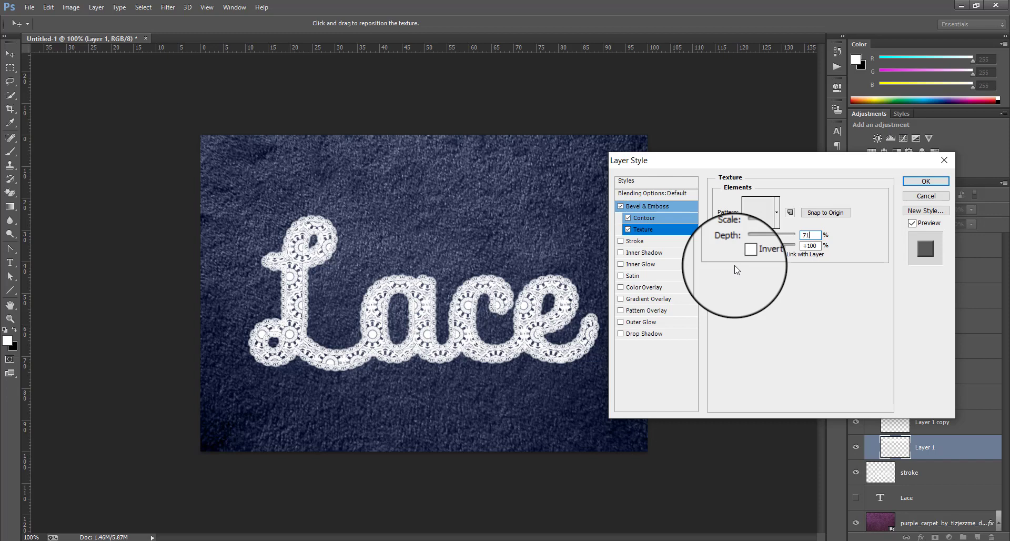
left_click(925, 181)
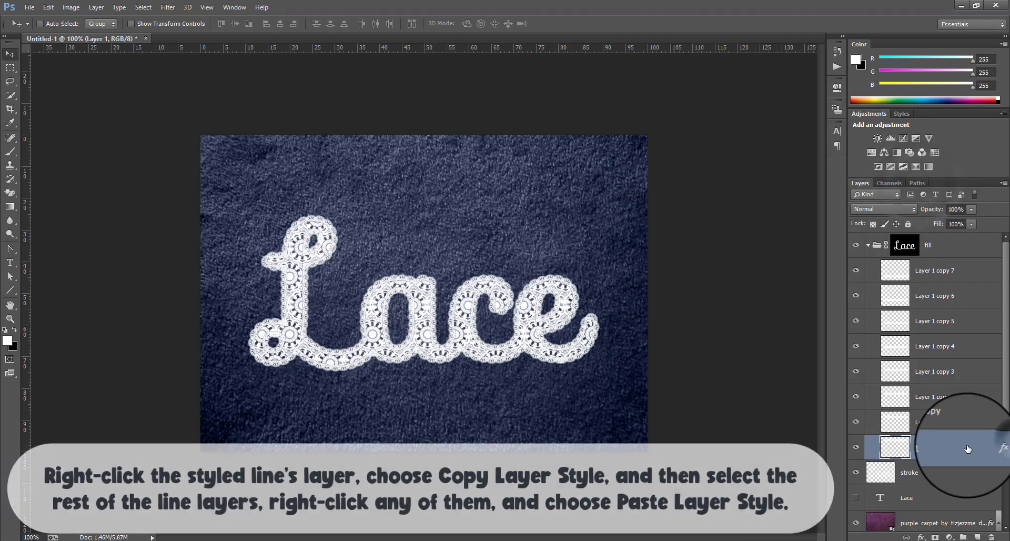
Step: Copy Layer 1's layer style onto the other seven line layers in the fill group and collapse their effect lists
right_click(968, 448)
left_click(779, 289)
left_click(941, 422)
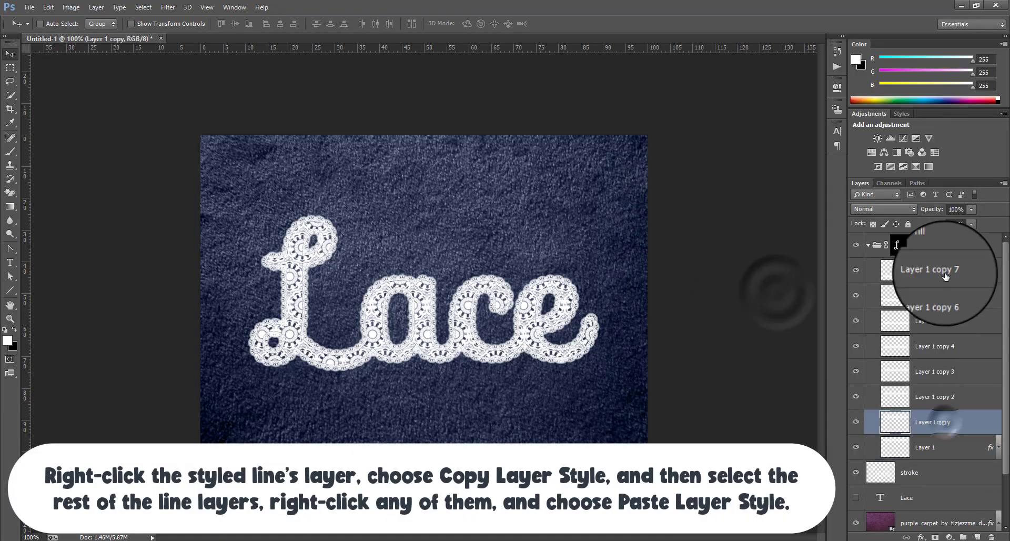
left_click(945, 275, "shift")
right_click(945, 274)
left_click(747, 296)
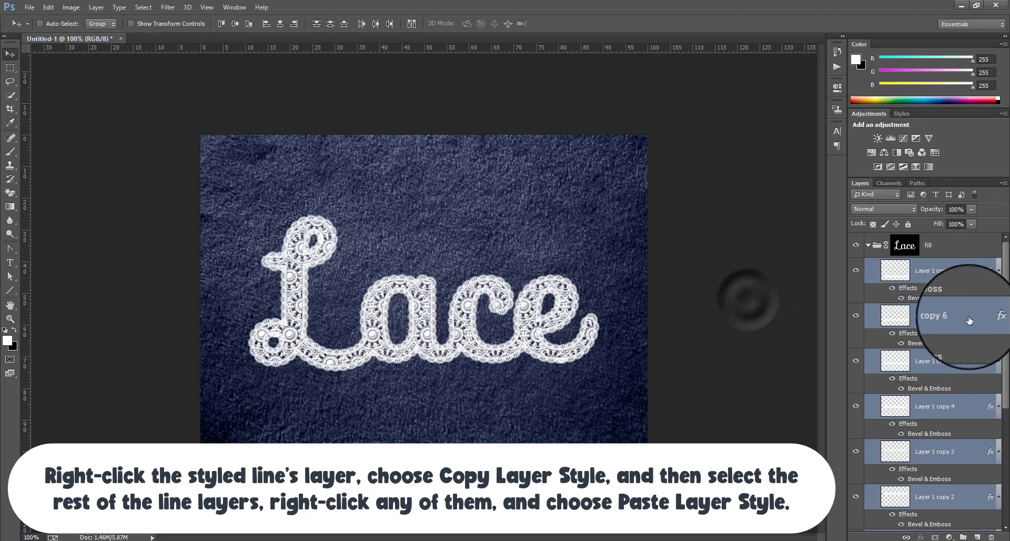
left_click(999, 273, "alt")
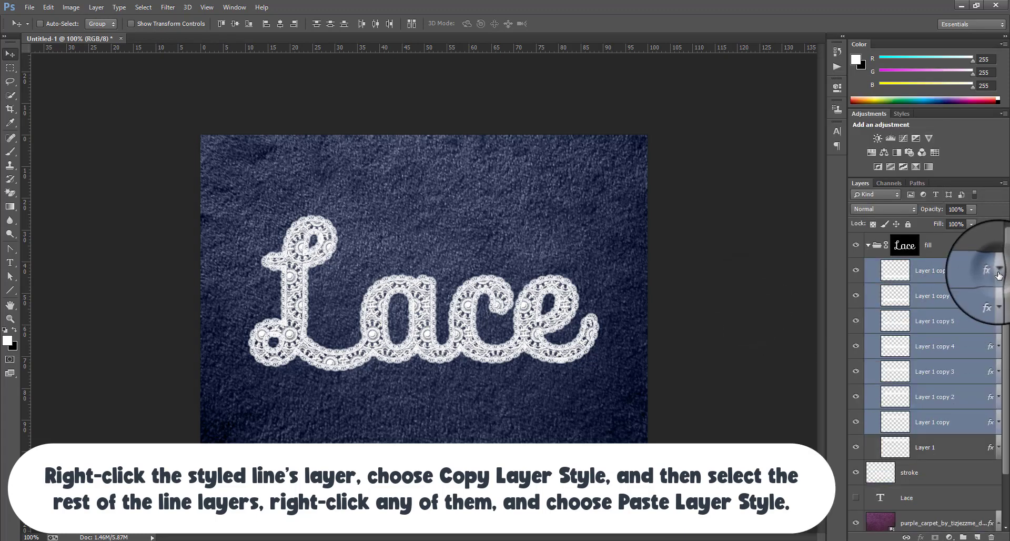
left_click(938, 268)
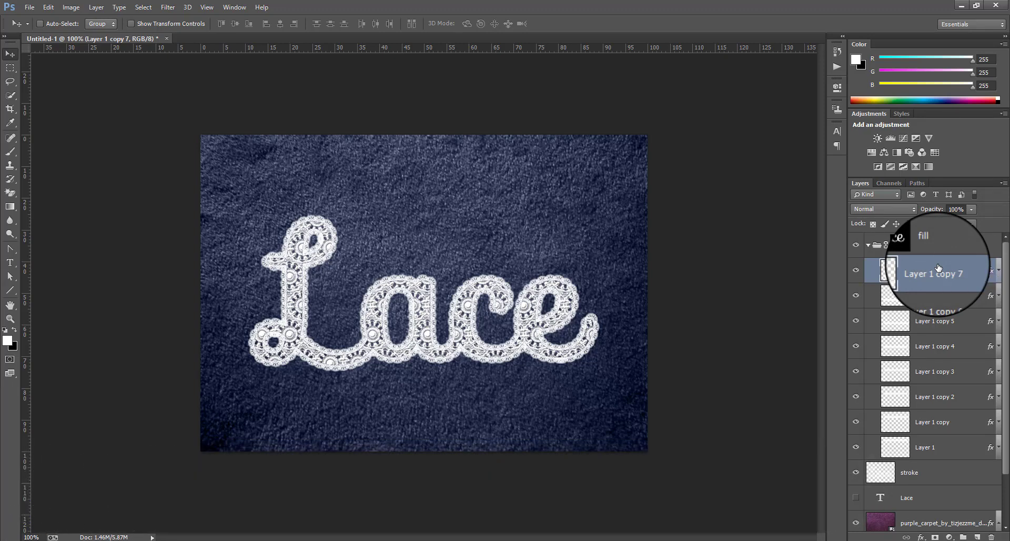
Step: Collapse the fill group and set its Fill value to 91%
left_click(871, 246)
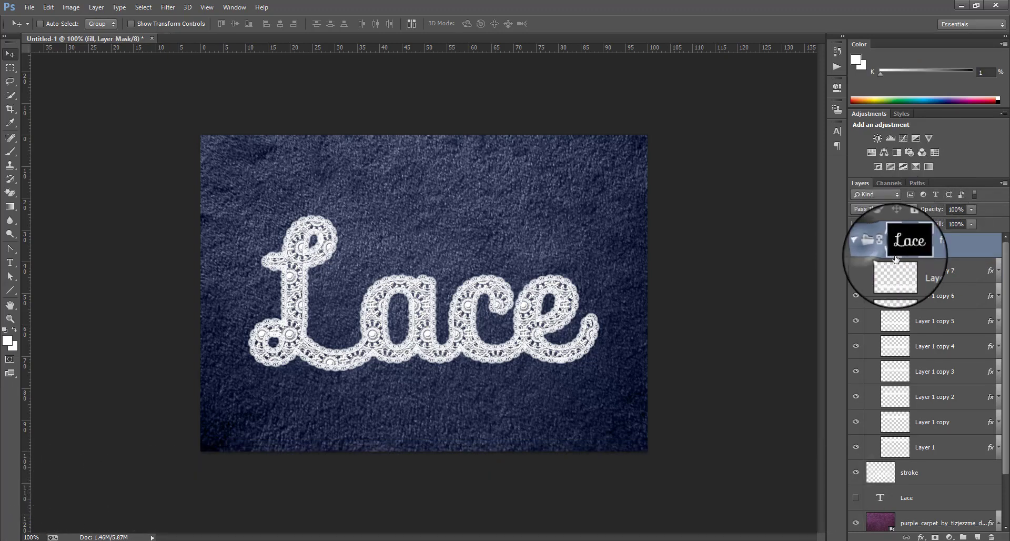
left_click(868, 244)
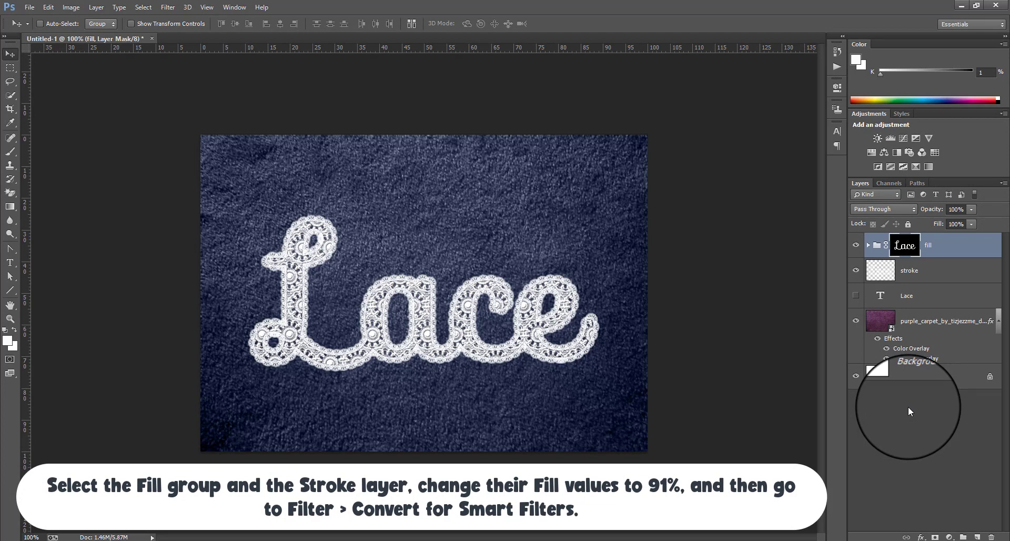
left_click(955, 224)
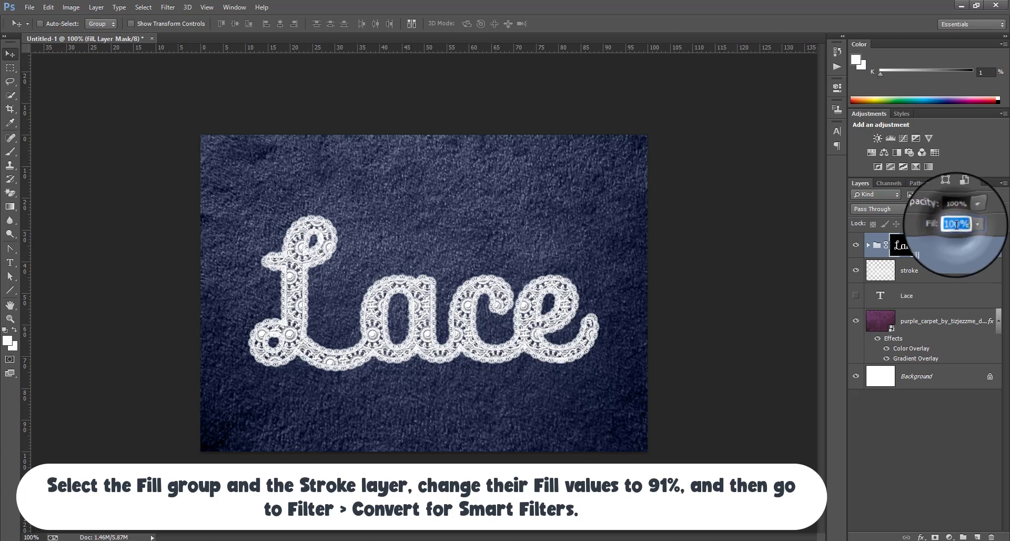
type("91")
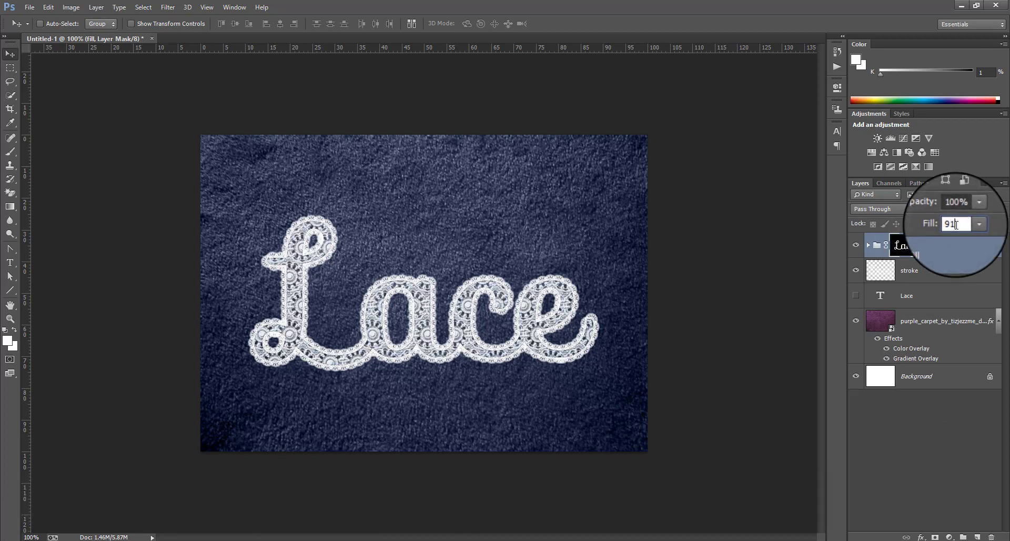
right_click(972, 262)
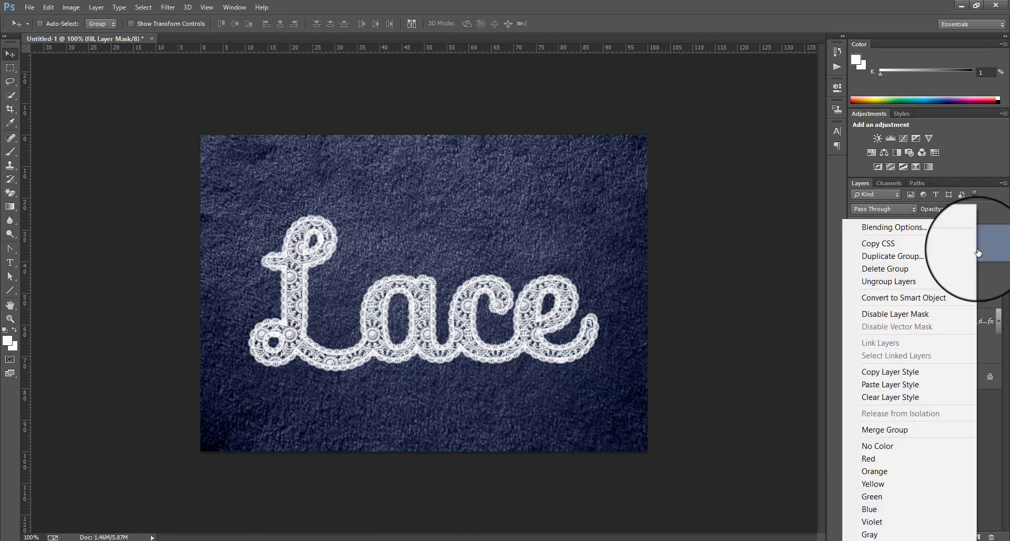
left_click(989, 244)
Step: Convert the fill group into a Smart Object for smart filters
left_click(176, 7)
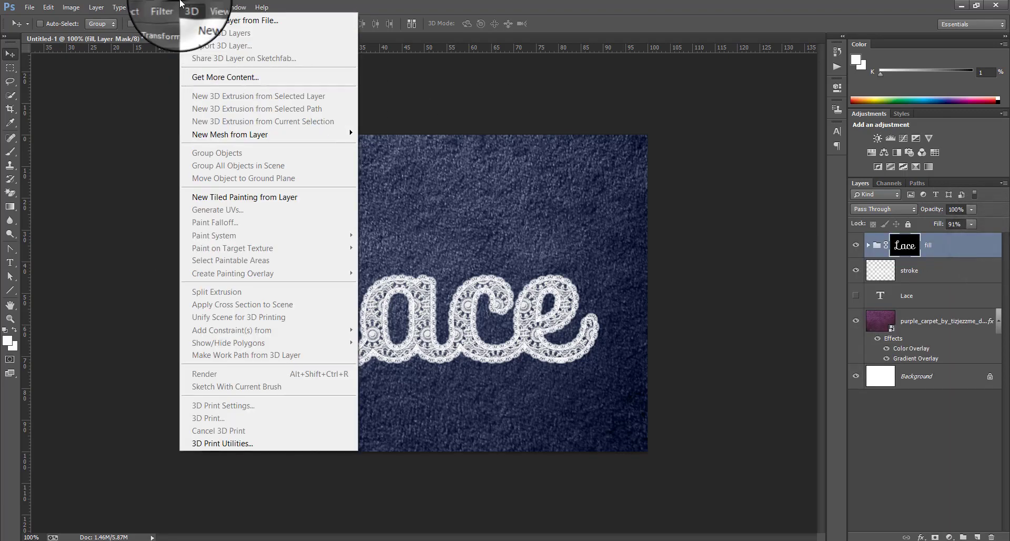
left_click(195, 40)
left_click(508, 209)
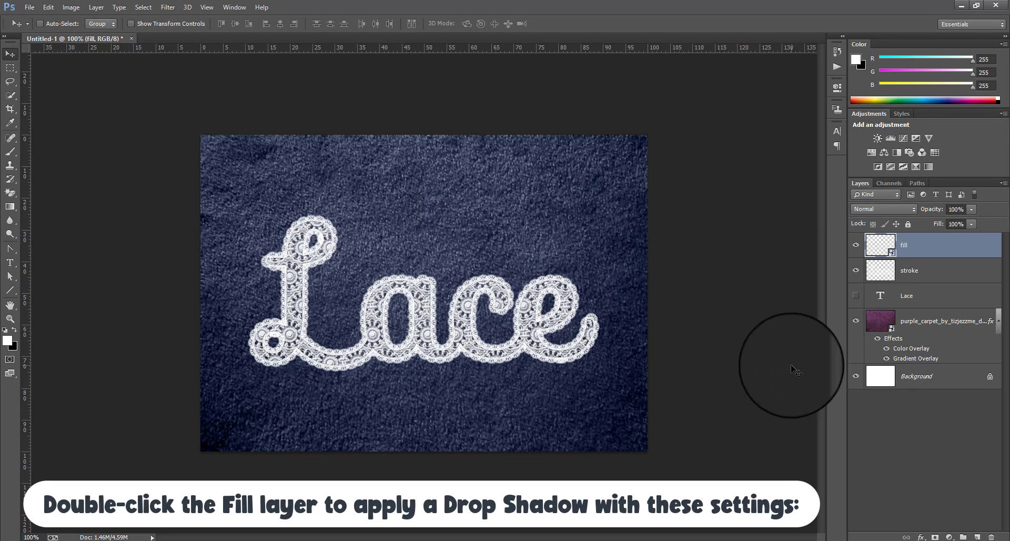
Step: Add a Drop Shadow to the fill layer with Linear Burn blend mode and color #707070
left_click(921, 537)
left_click(916, 529)
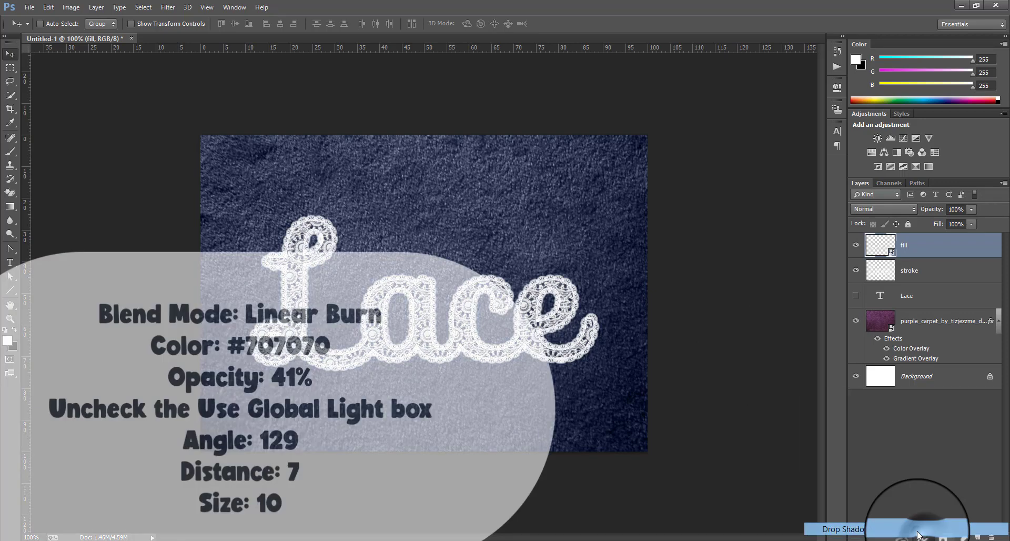
left_click(775, 211)
left_click(790, 275)
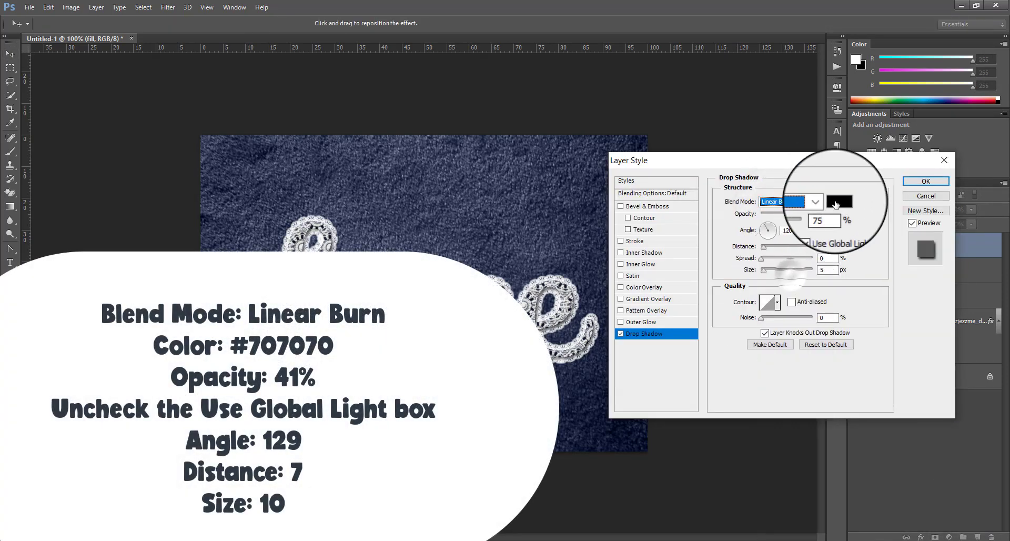
left_click(838, 200)
type("707070")
left_click(901, 166)
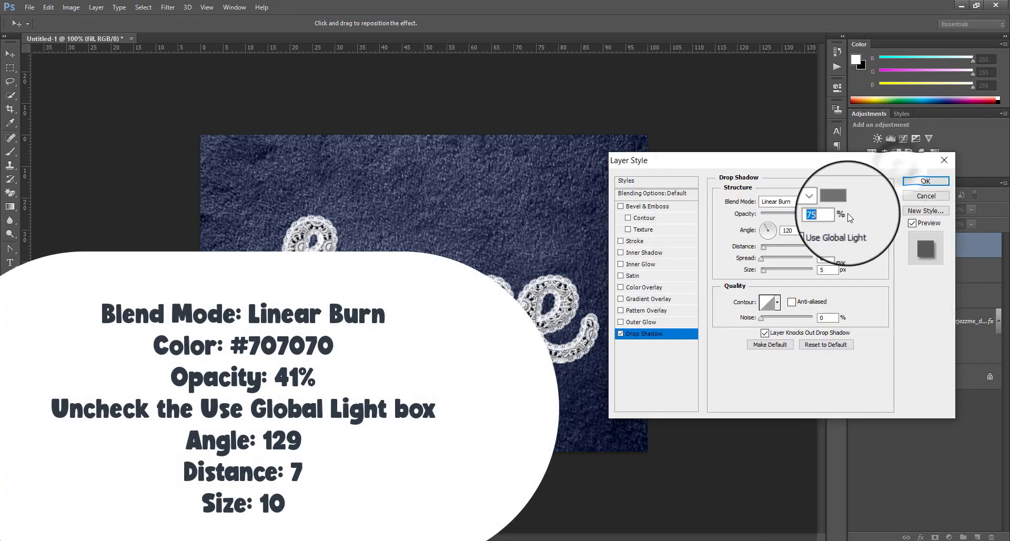
Step: Set the drop shadow to 41% opacity, no Global Light, distance 7 px and size 10 px, and apply it
left_click_drag(835, 215, 805, 217)
type("41")
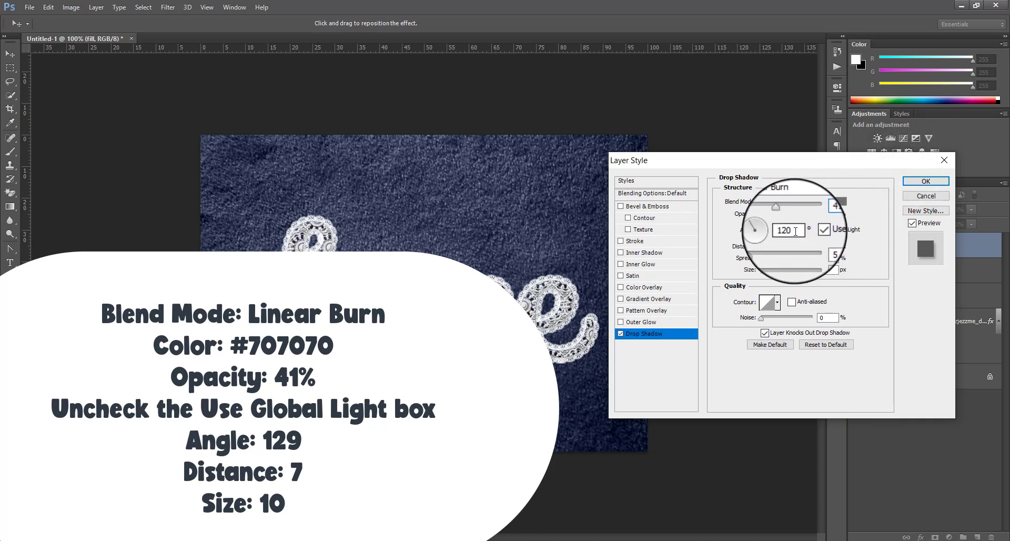
left_click(842, 230)
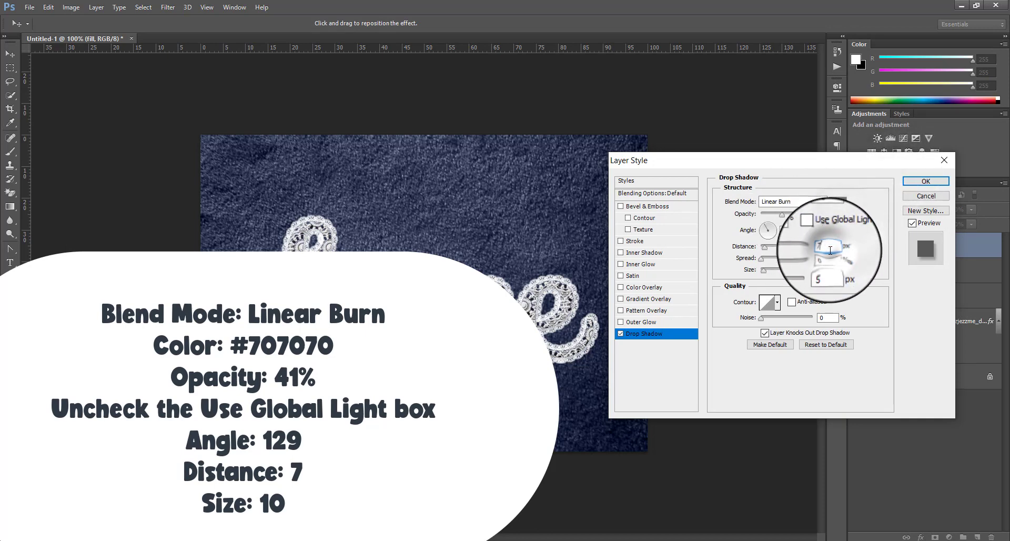
key("Tab")
key("Tab")
type("10")
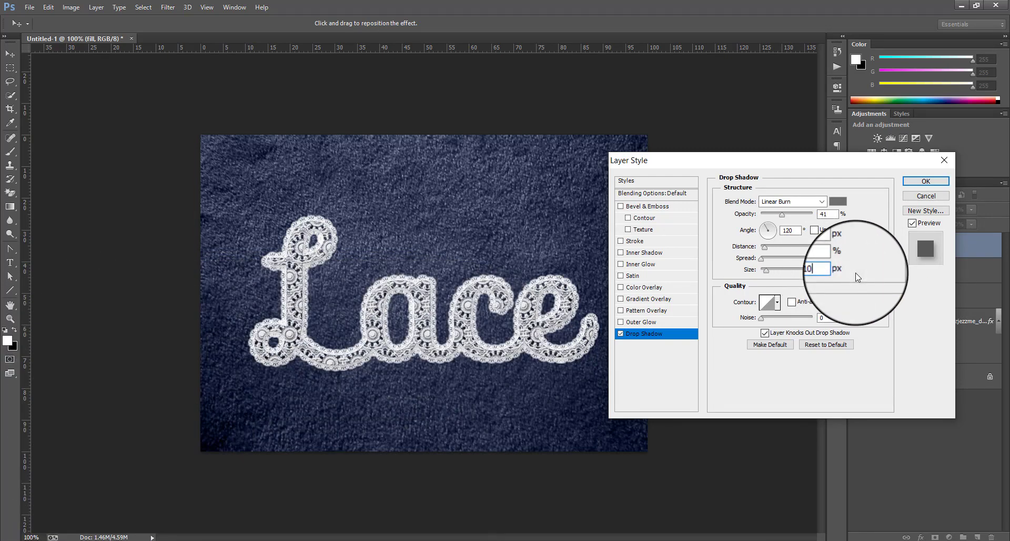
left_click(925, 181)
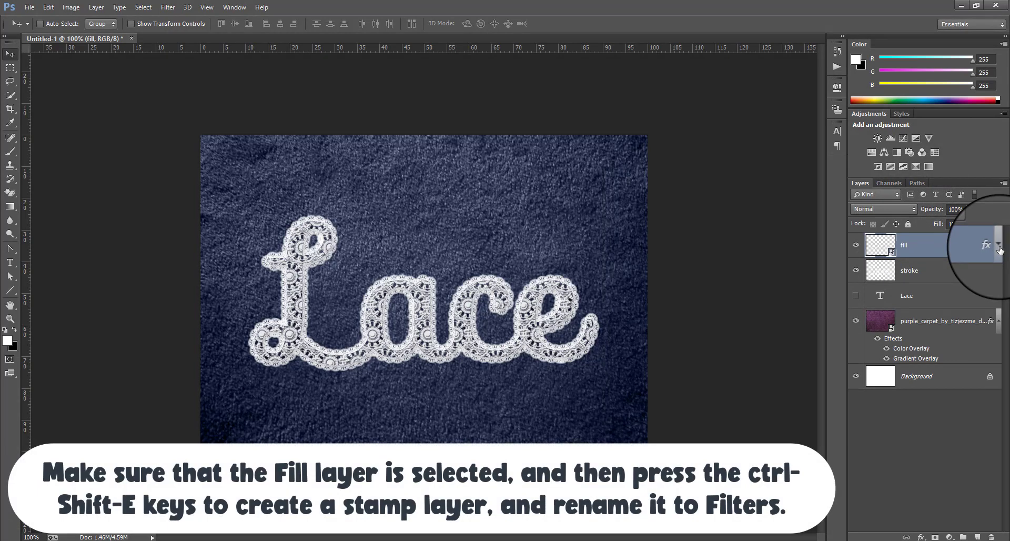
Step: Stamp all visible layers into a new layer, name it "filters", and convert it to a Smart Object
key("ctrl+shift+alt+e")
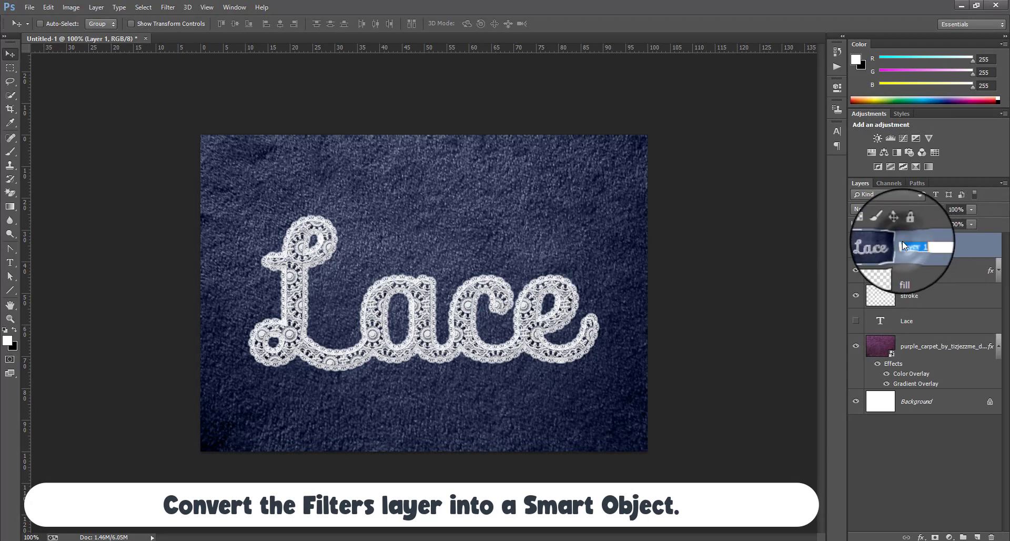
type("Filter")
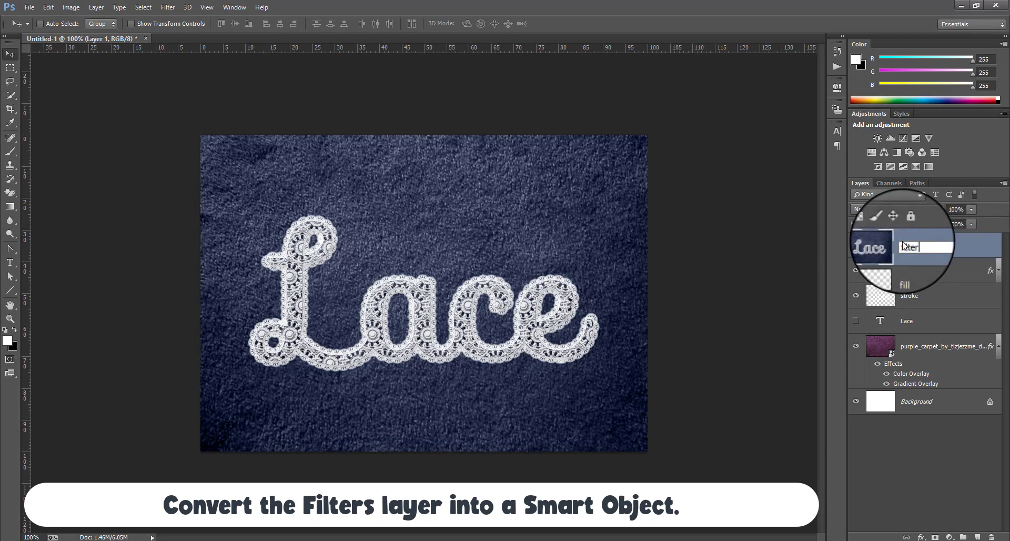
type("s")
key("Return")
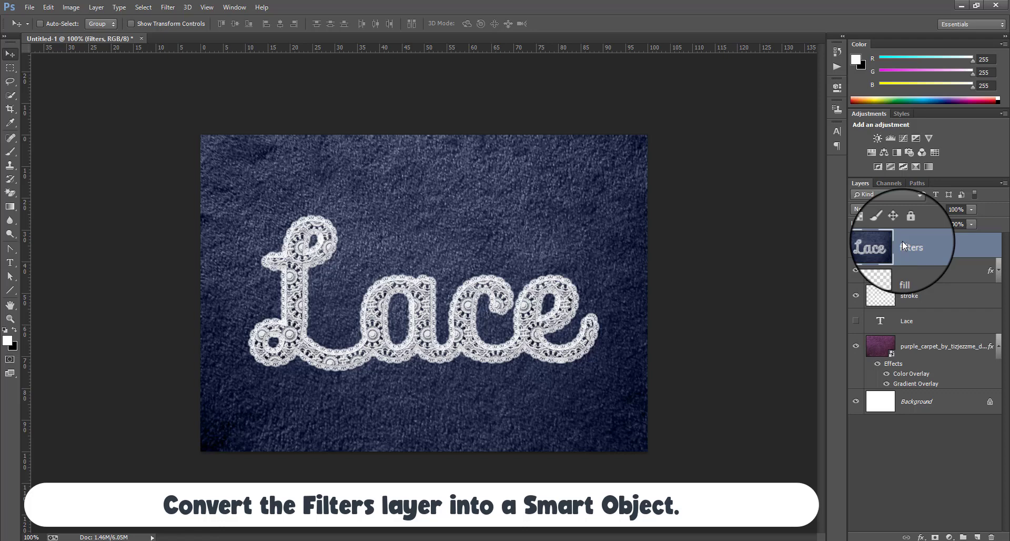
right_click(932, 251)
left_click(772, 170)
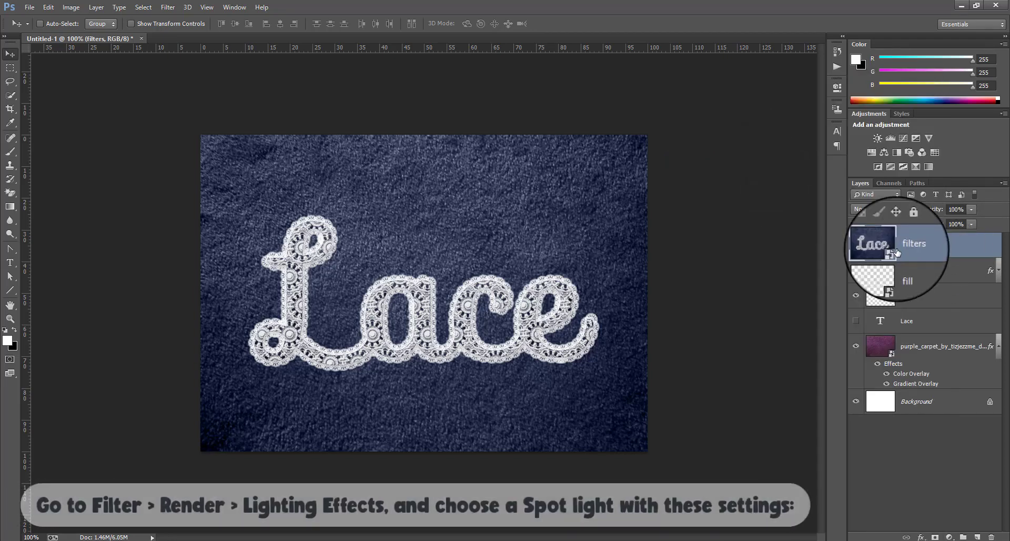
Step: Start the Lighting Effects filter on the filters layer and set the spot light's color to RGB 250, 250, 248
left_click(168, 7)
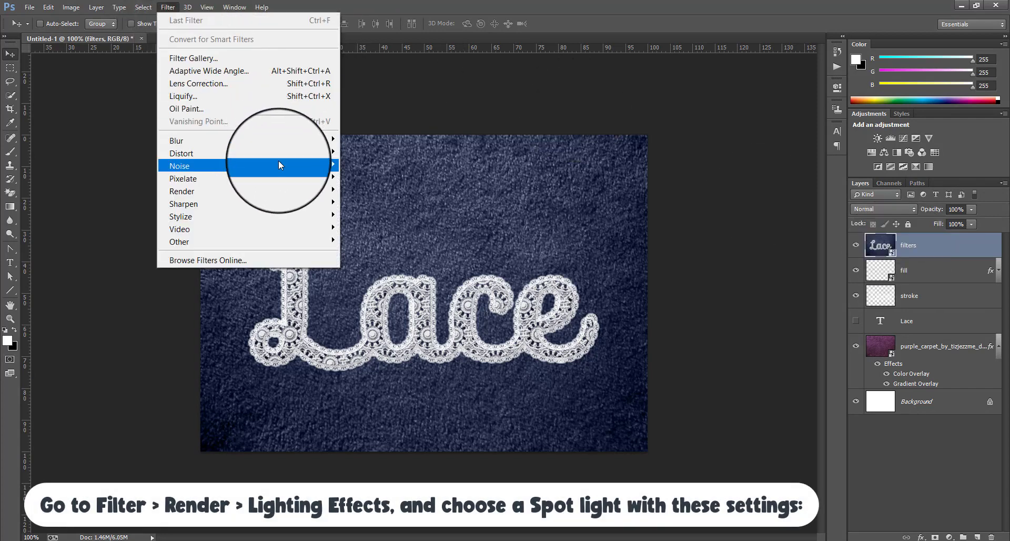
mouse_move(310, 195)
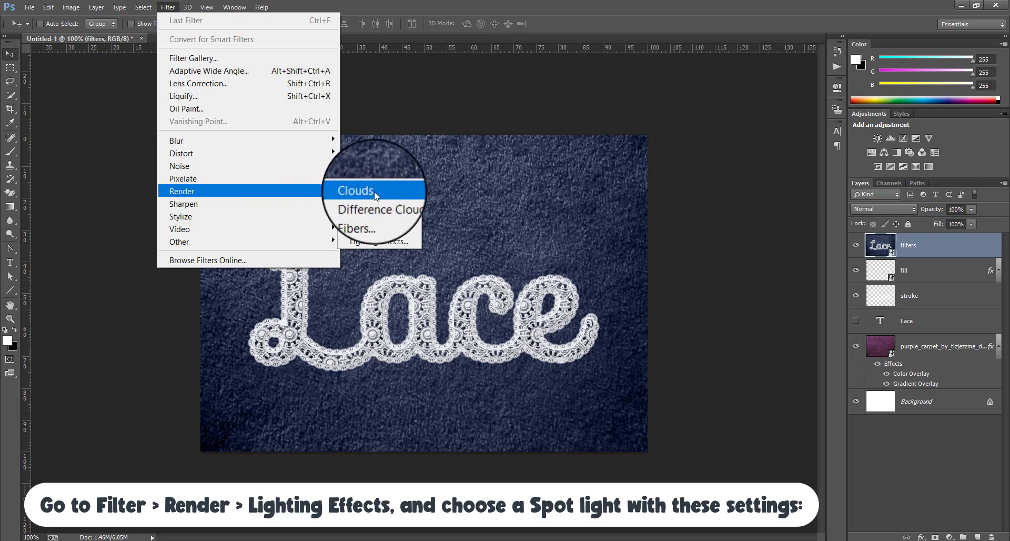
left_click(392, 241)
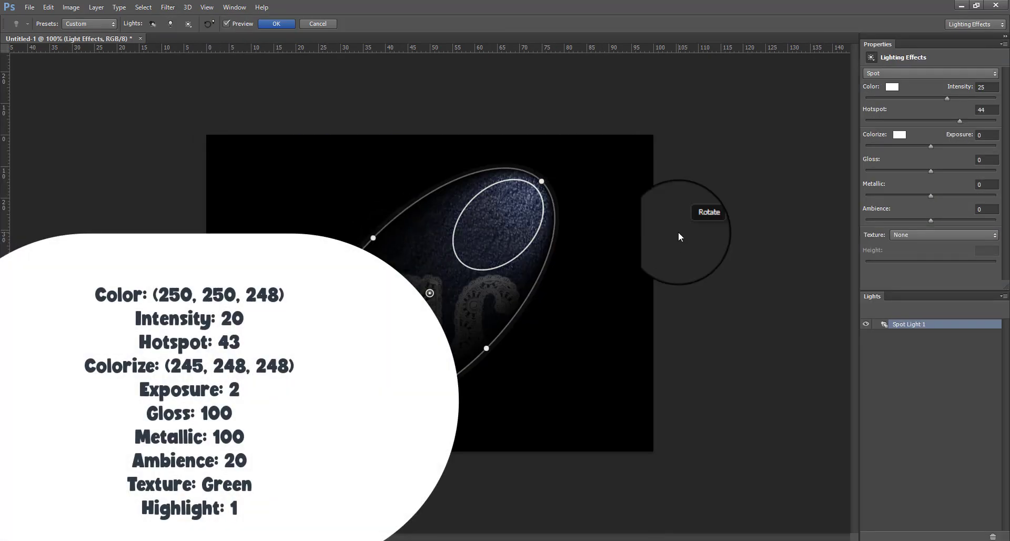
left_click(893, 88)
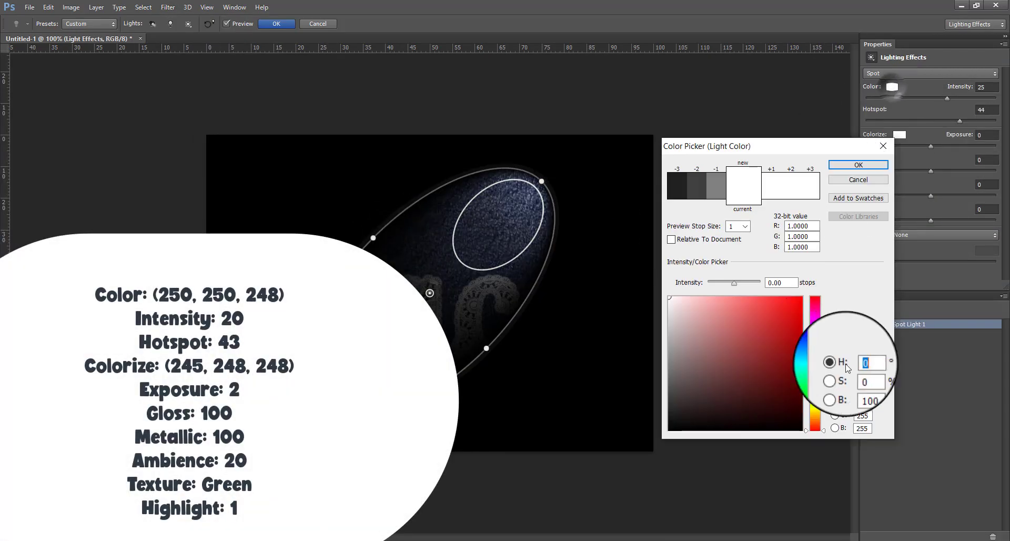
double_click(867, 405)
type("250")
key("Tab")
type("250")
key("Tab")
type("248")
left_click(865, 167)
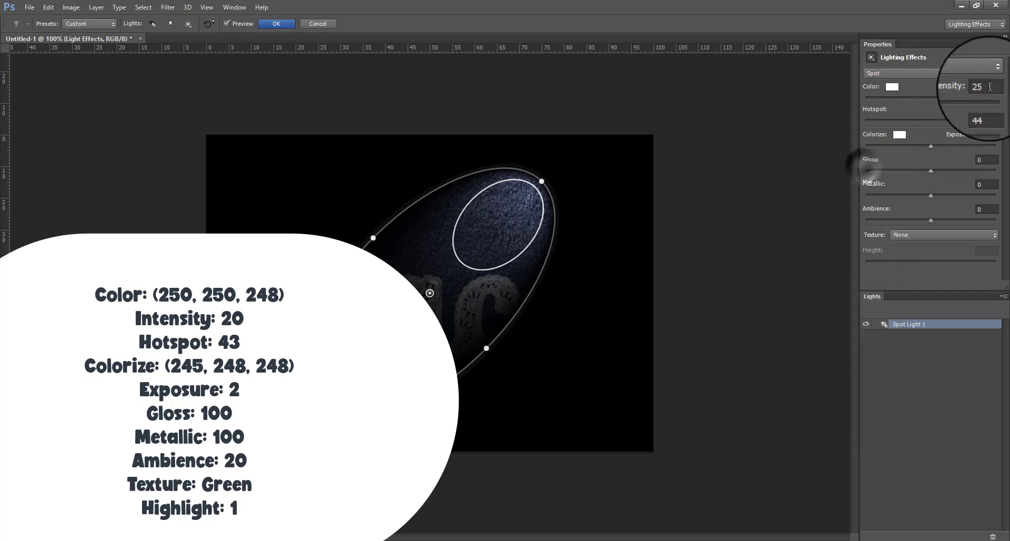
Step: Set the spot light's intensity to 20 and its hotspot to 43
double_click(988, 88)
type("20")
key("Tab")
type("43")
Step: Set the spot light's Colorize color to RGB 245, 248, 248 and accept it
left_click(902, 138)
double_click(865, 405)
type("245")
key("Tab")
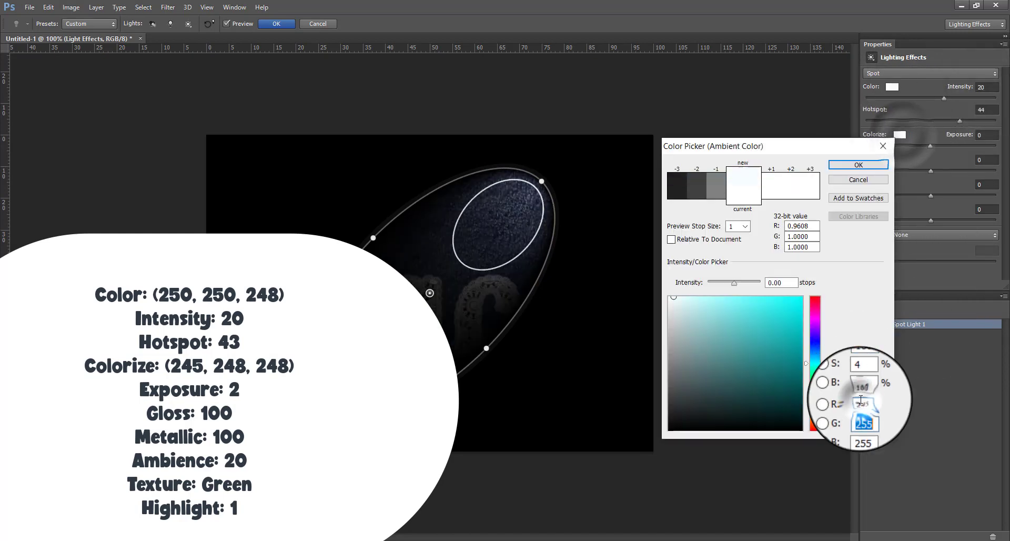
type("248")
key("Tab")
type("248")
left_click(864, 166)
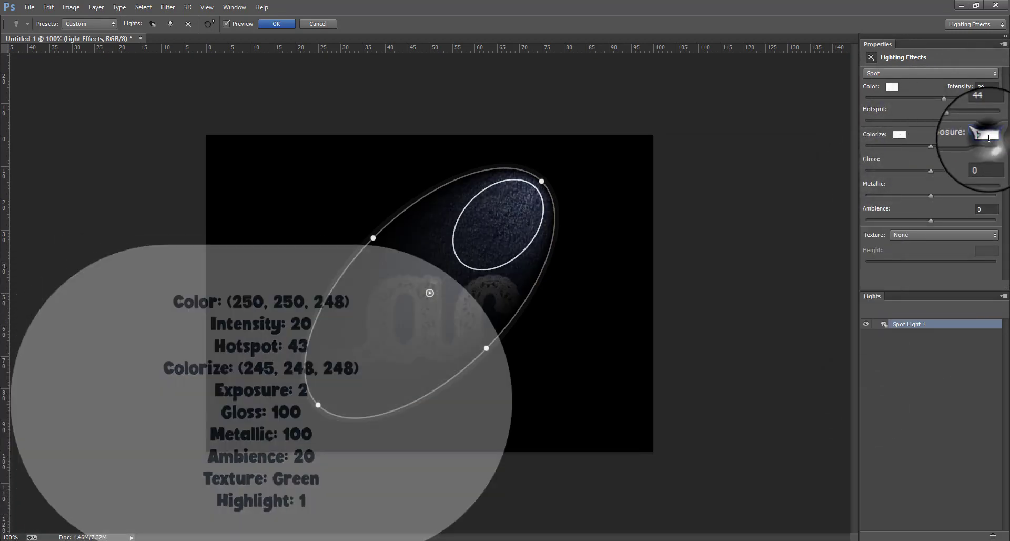
Step: Set the light's exposure to 2, gloss to 100, metallic to 100 and ambience to 20
left_click(989, 136)
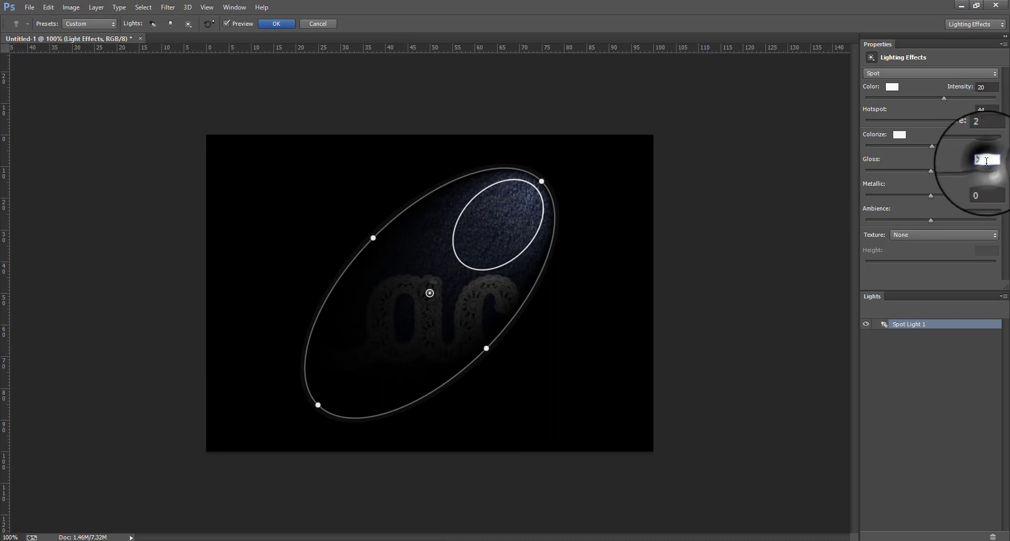
type("100")
left_click(988, 185)
type("100")
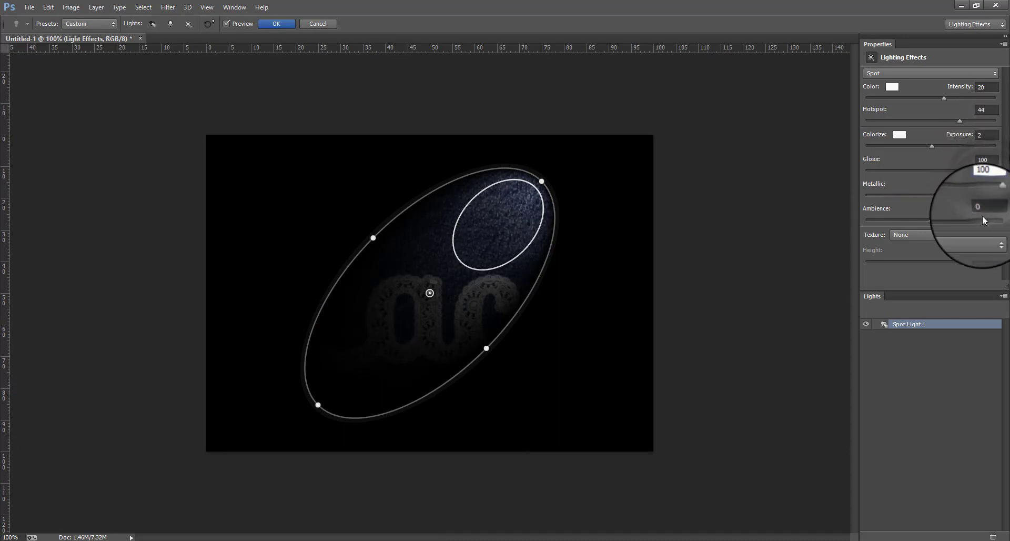
left_click(988, 209)
Step: Use the Green channel as the lighting texture with a height of 1
left_click(947, 234)
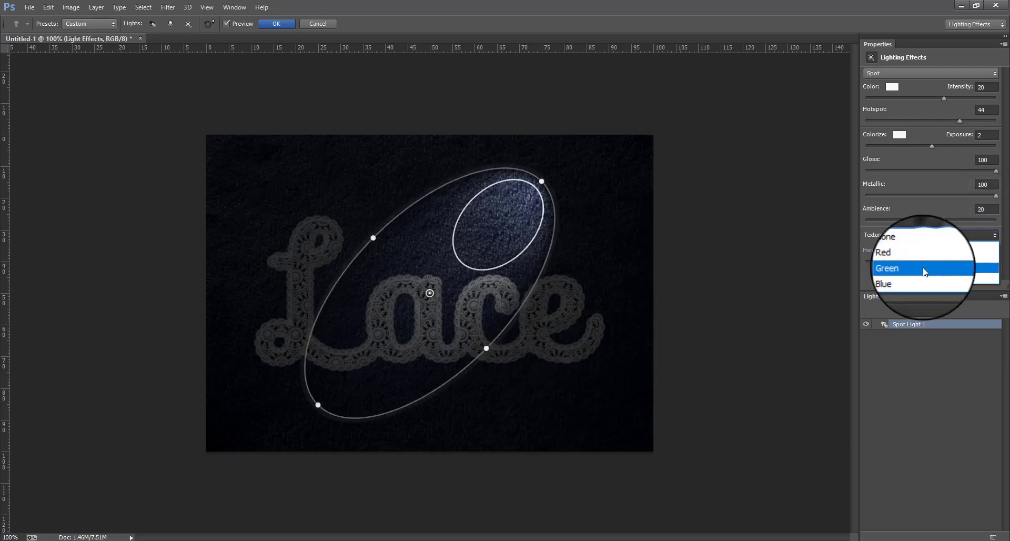
left_click(936, 260)
left_click(986, 250)
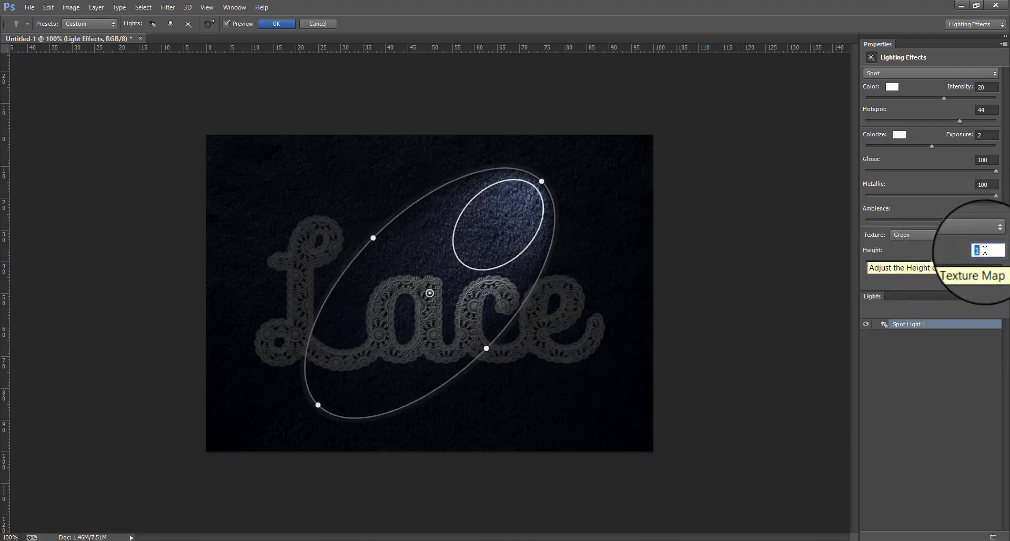
left_click(982, 160)
Step: Enlarge the spot light into a wide, nearly circular shape that surrounds the whole canvas
left_click_drag(486, 349, 479, 480)
left_click_drag(616, 242, 762, 225)
key("ctrl+minus")
key("ctrl+minus")
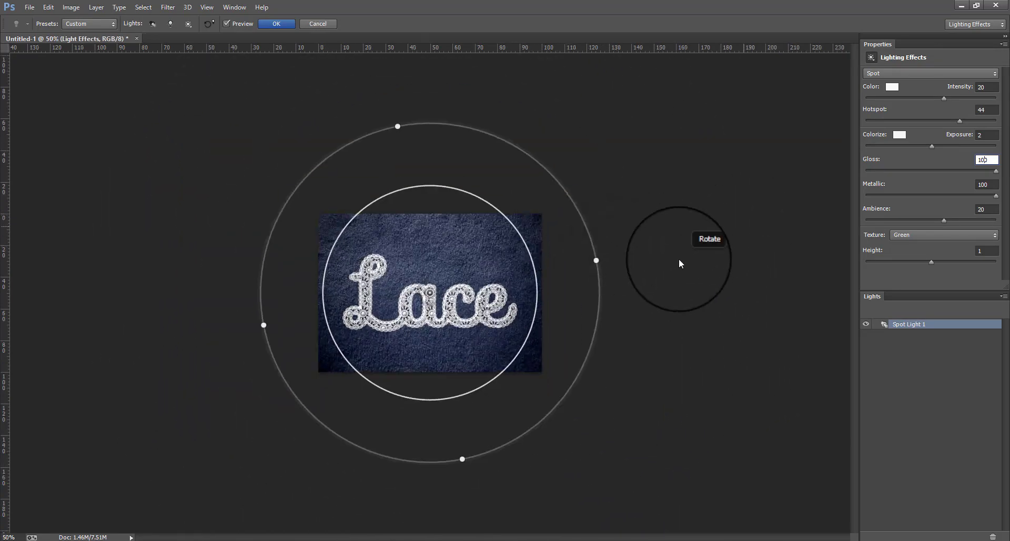
left_click_drag(596, 259, 641, 395)
left_click_drag(484, 391, 476, 384)
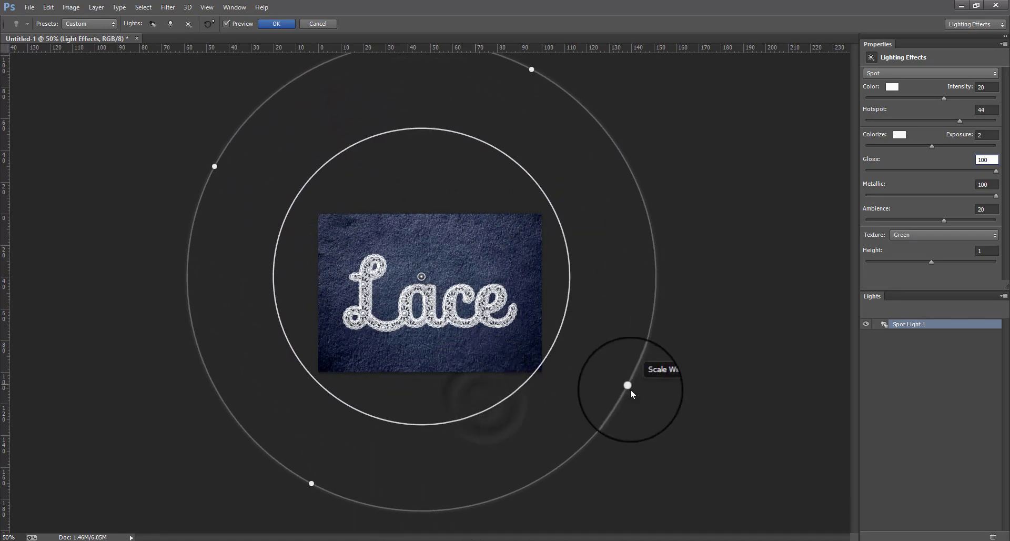
Step: Fine-tune the size and position of the spot light around the canvas and apply the Lighting Effects filter
key("ctrl+minus")
key("ctrl+minus")
left_click_drag(478, 93, 474, 114)
left_click_drag(426, 214, 446, 194)
left_click_drag(437, 266, 437, 300)
left_click_drag(265, 270, 283, 283)
left_click(277, 24)
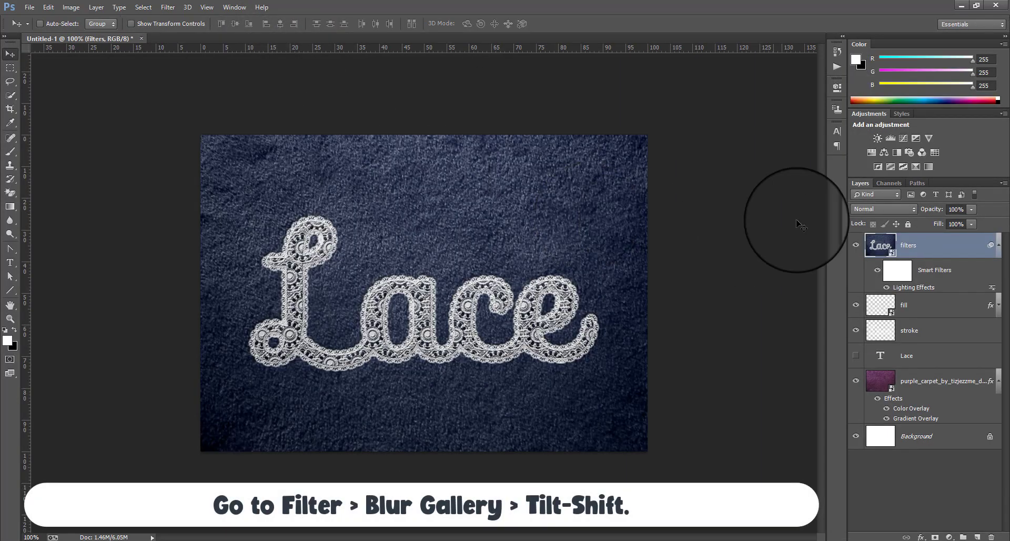
Step: Apply a Tilt-Shift blur of 5 px to the filters layer, collapsing its smart filter list first
left_click(998, 245)
left_click(168, 6)
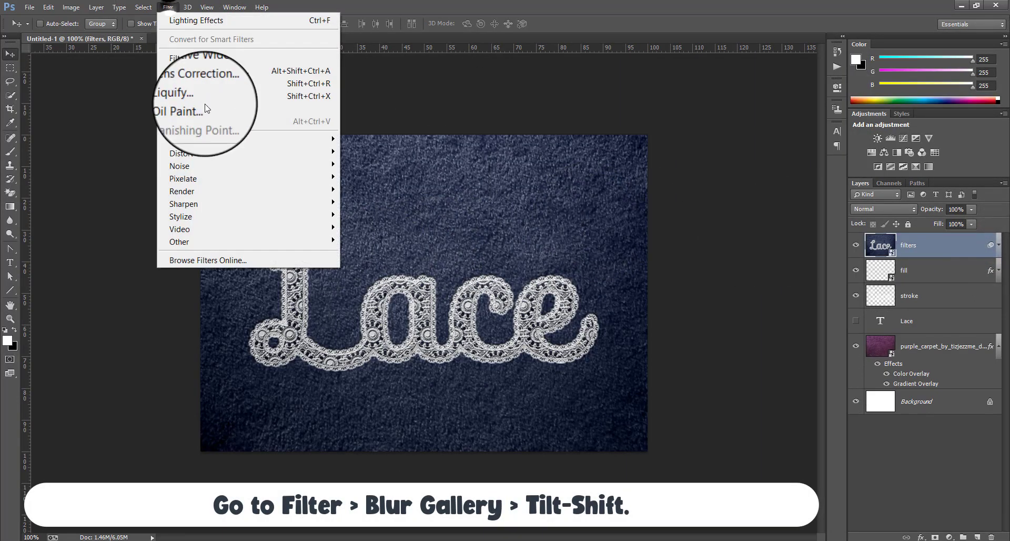
mouse_move(277, 138)
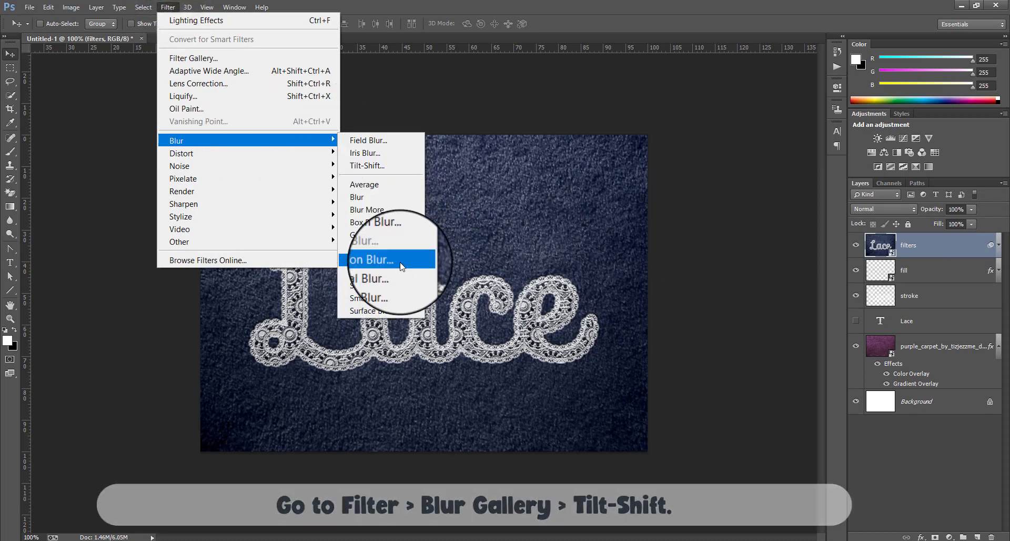
left_click(393, 165)
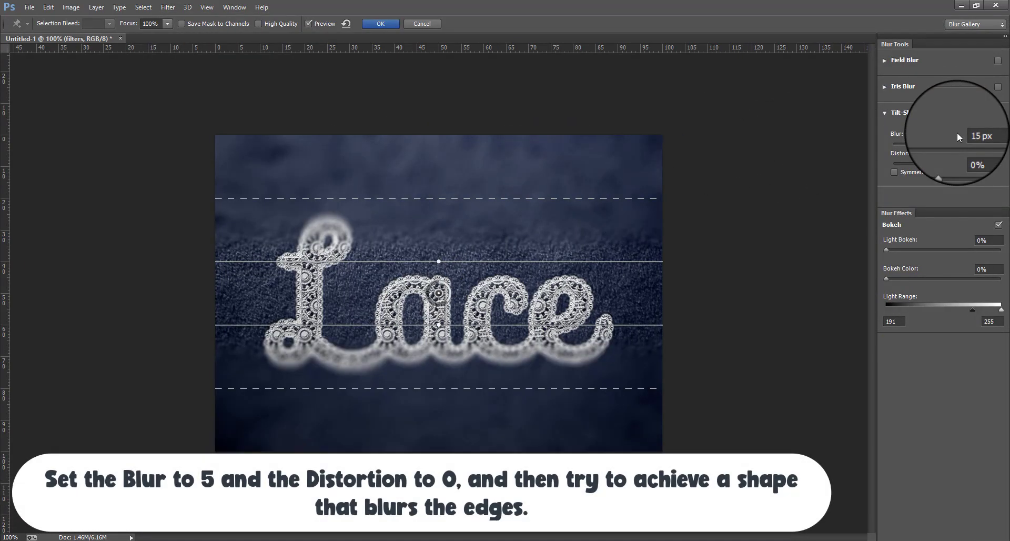
double_click(971, 135)
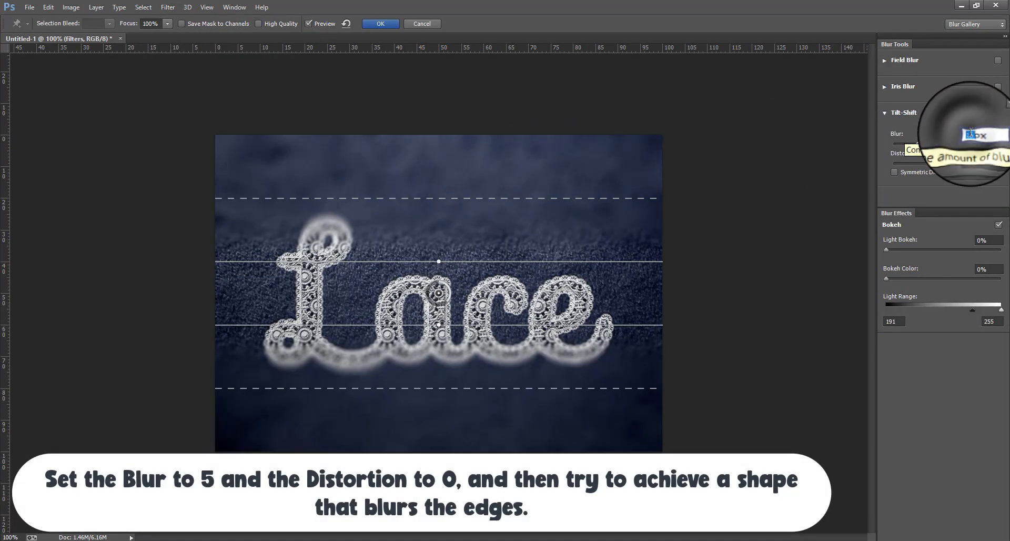
type("5")
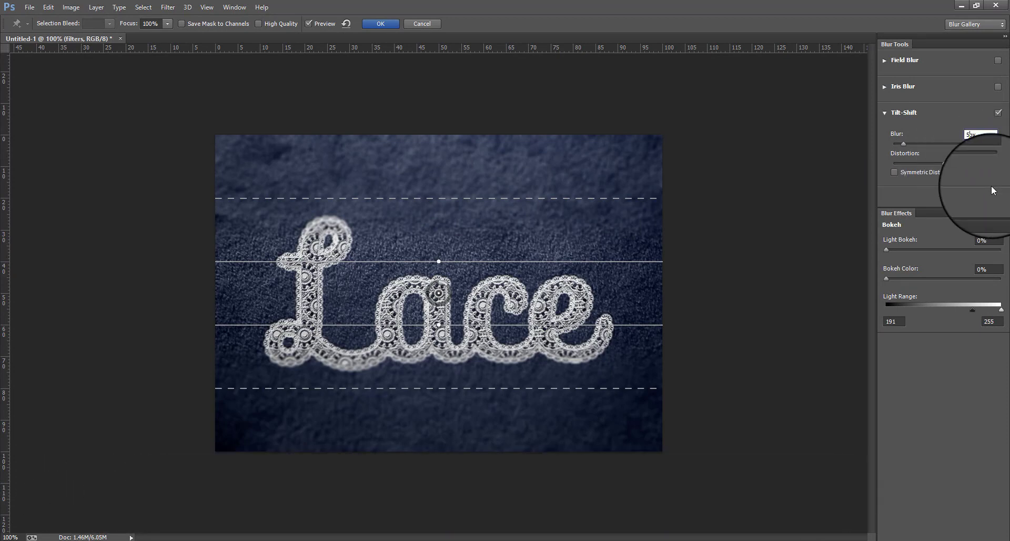
left_click(379, 23)
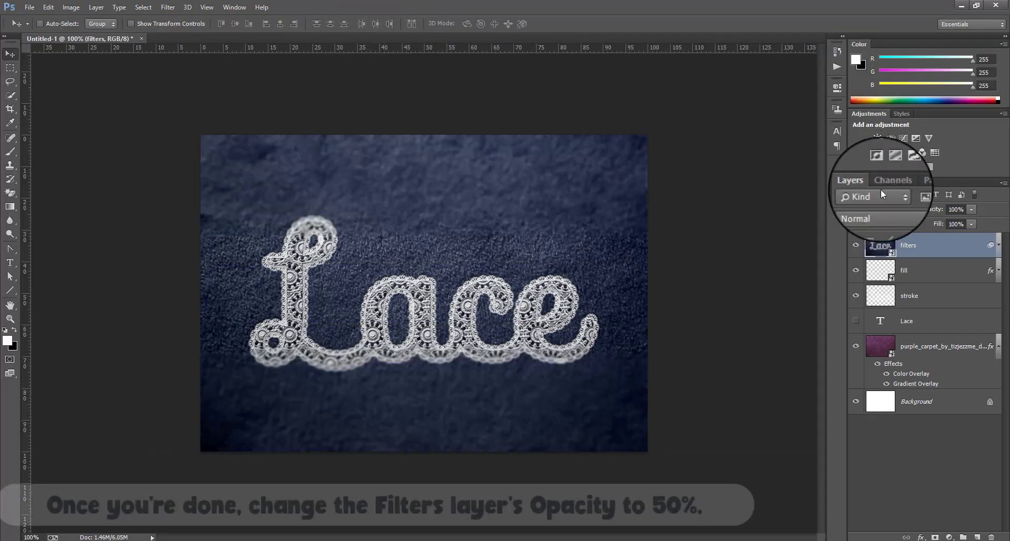
Step: Set the filters layer's opacity to 50%
left_click(957, 209)
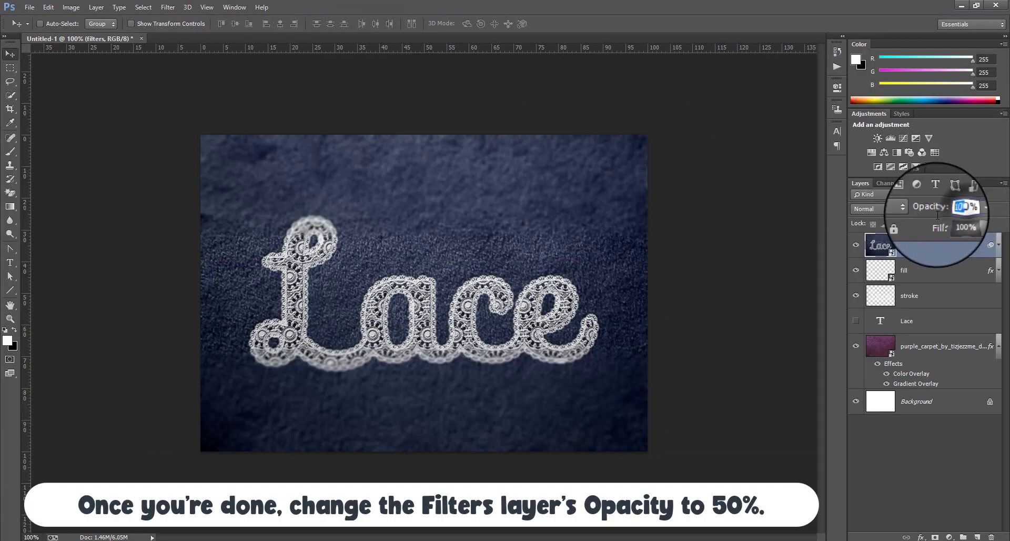
type("50%")
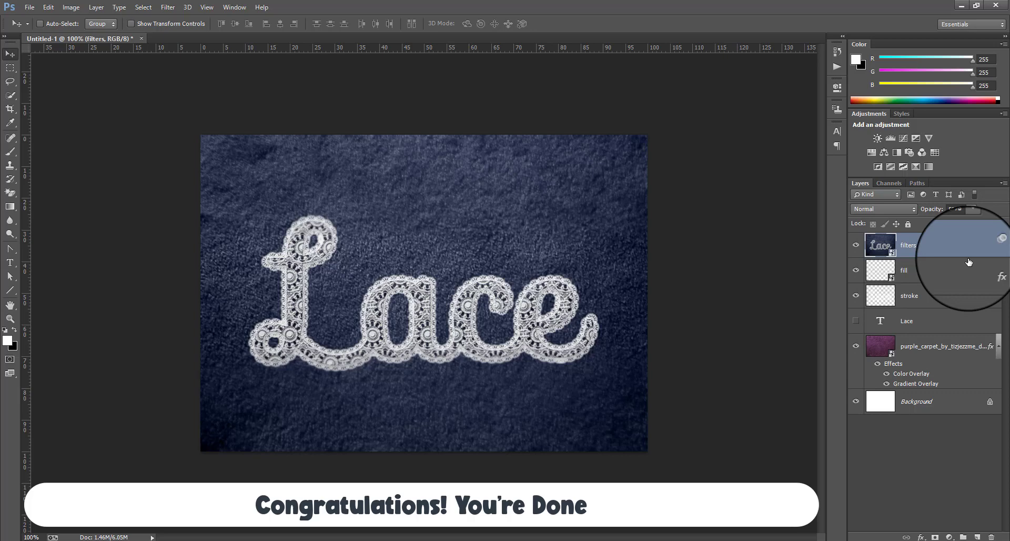
Step: Examine the finished lace text and the carpet background in full-screen mode, both up close and as a whole
key("f")
key("f")
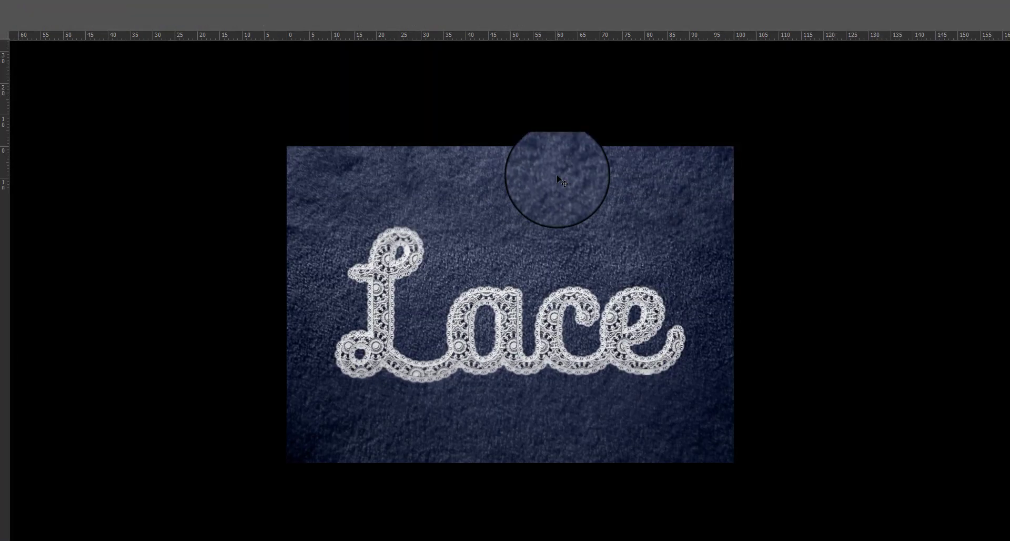
scroll(562, 182, "up", 4)
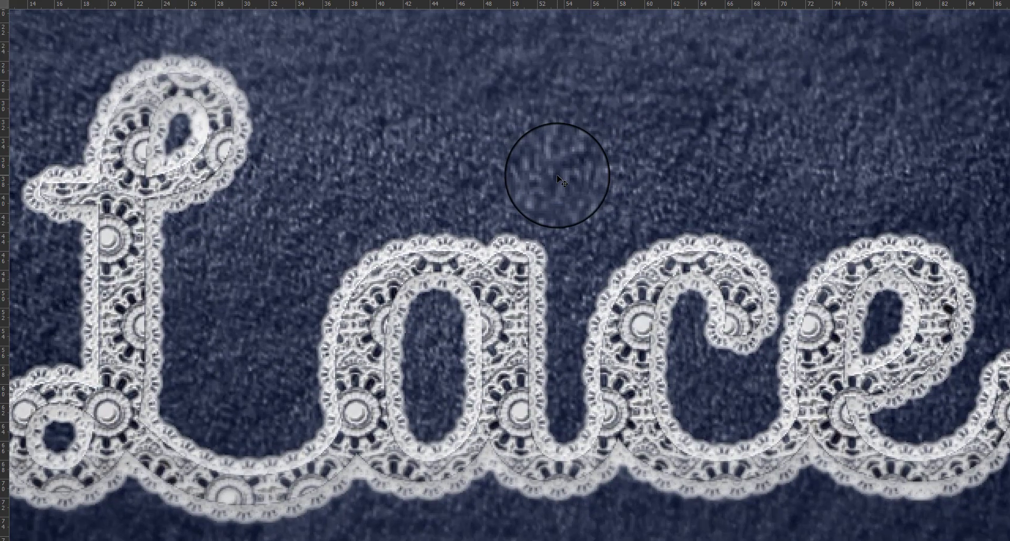
scroll(557, 175, "down", 2)
mouse_move(1008, 86)
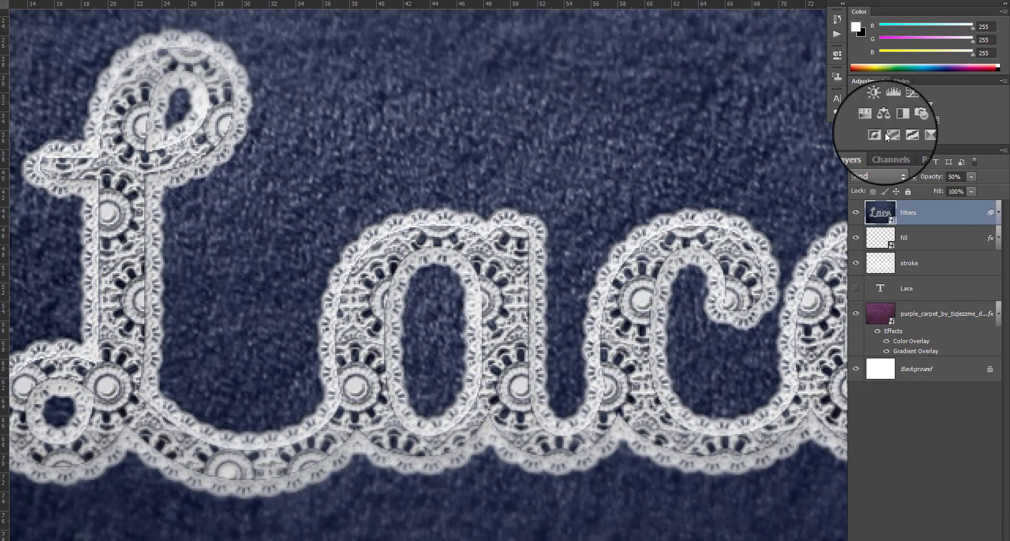
scroll(506, 142, "down", 4)
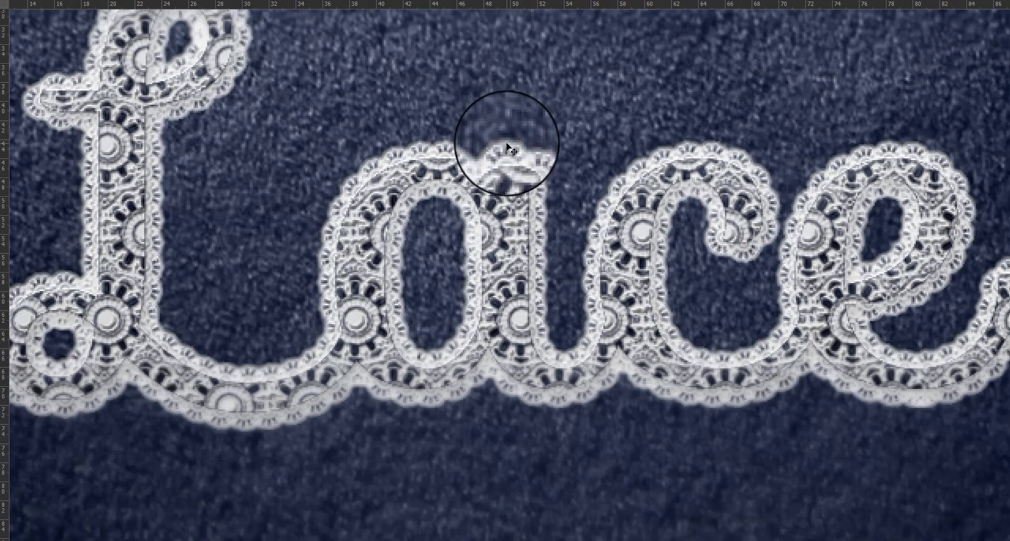
scroll(507, 144, "up", 6)
scroll(507, 144, "down", 3)
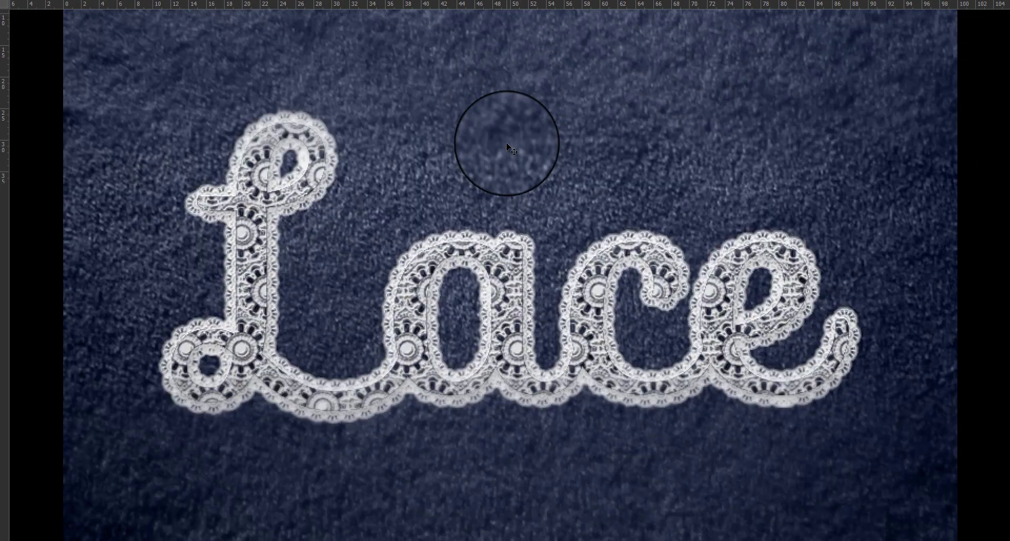